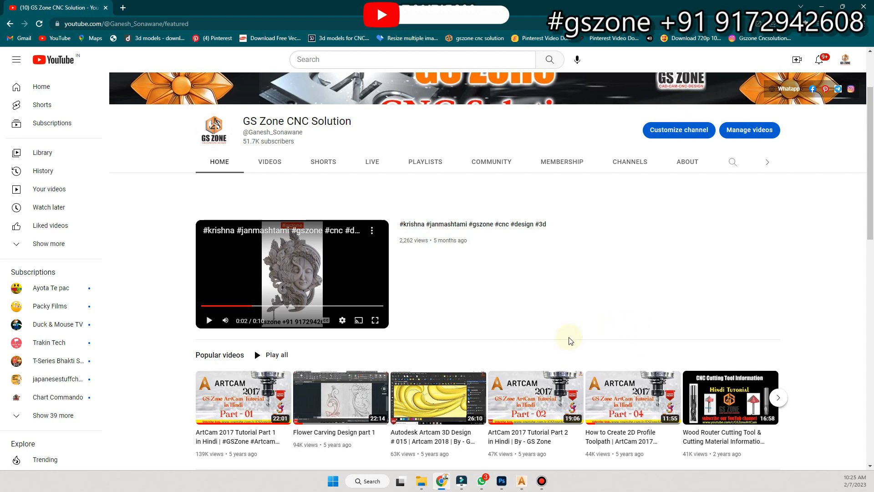
# Step: Find the channel's Artcam Tip & Trickes playlist and open its full video list
pyautogui.scroll(-3, 569, 341)
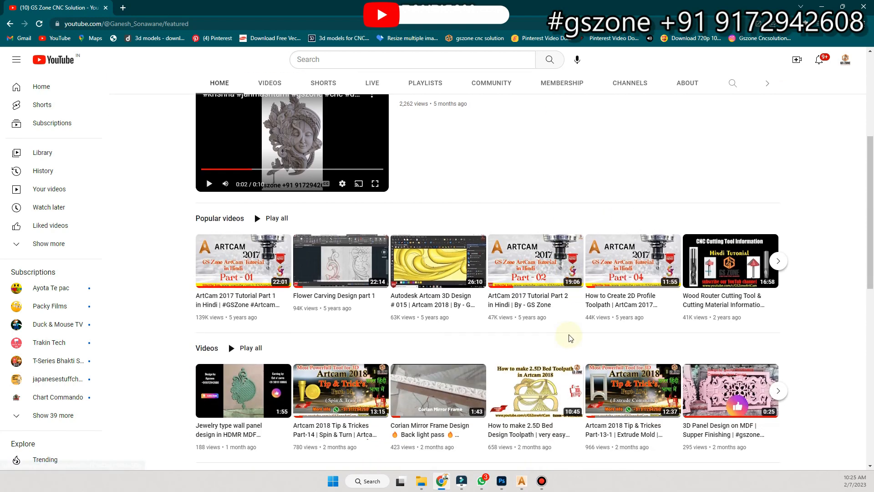
pyautogui.scroll(4, 437, 362)
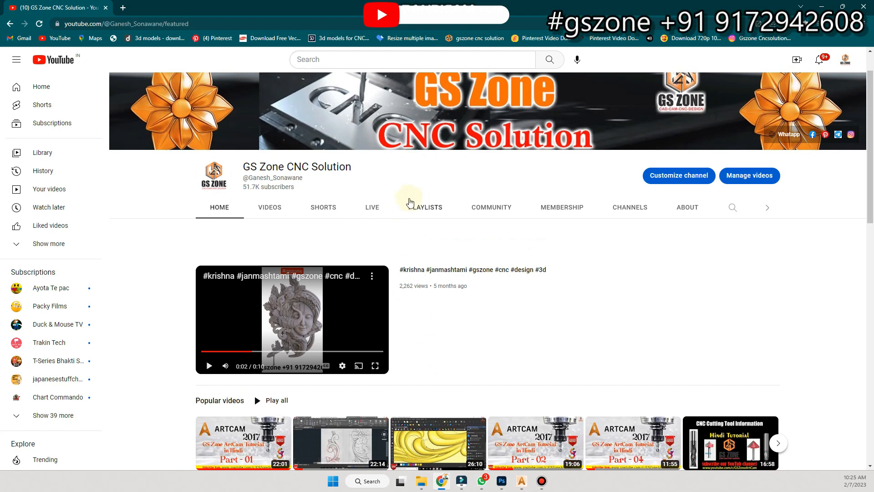
pyautogui.click(420, 203)
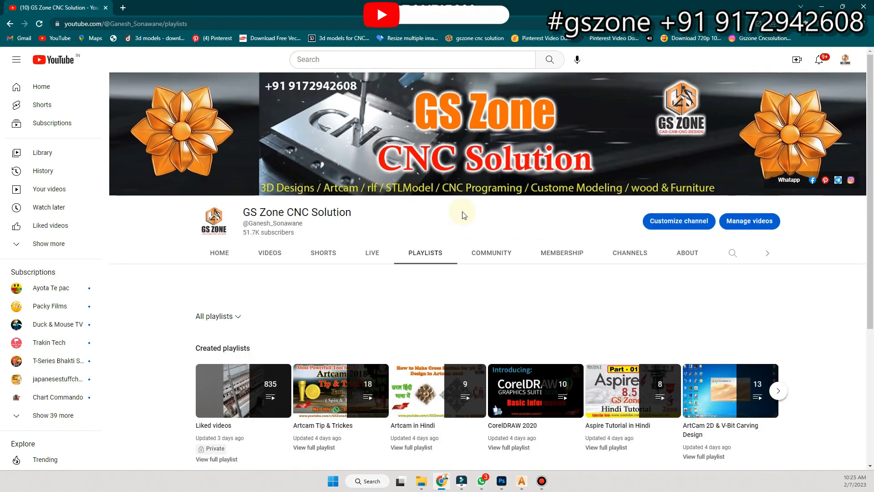
pyautogui.scroll(-2, 447, 286)
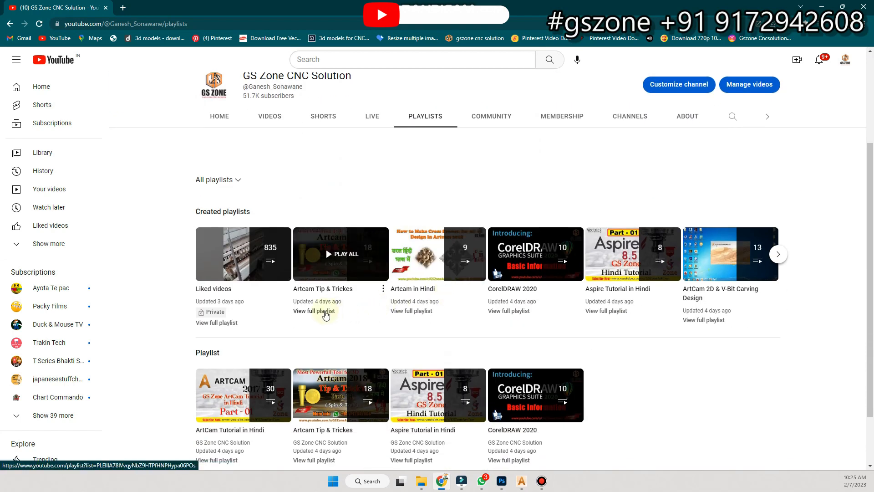
pyautogui.click(325, 314)
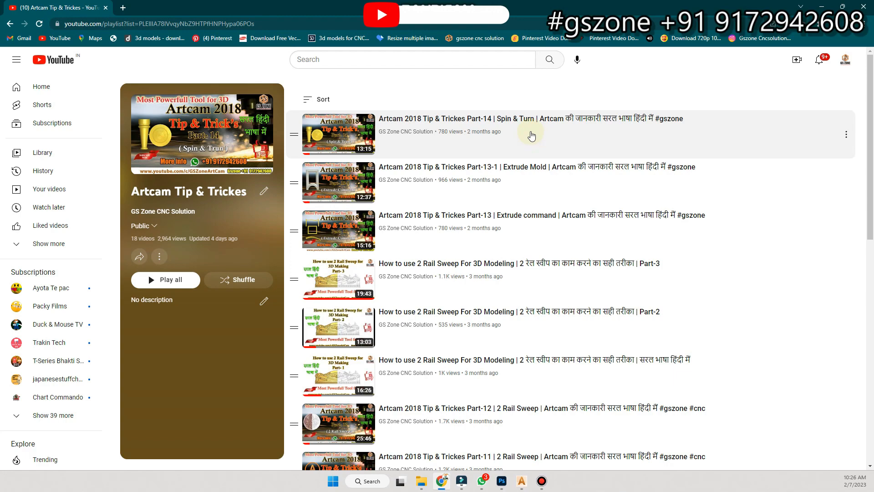
# Step: Close the browser, switch to ArtCAM and create a new 600 × 600 mm model at 4000 × 4000 points
pyautogui.click(866, 3)
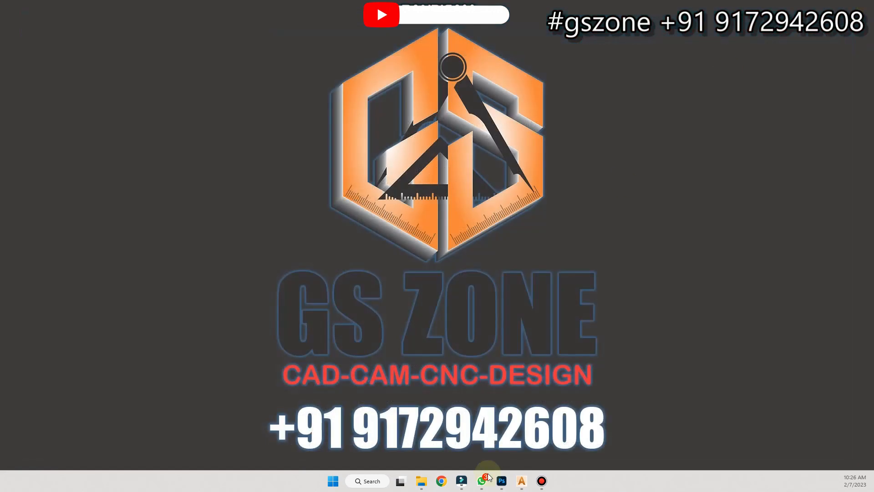
pyautogui.click(521, 480)
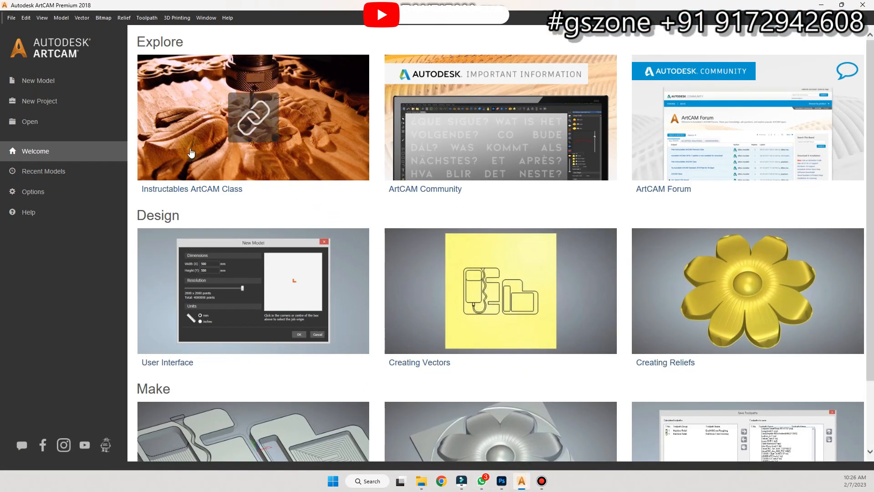
pyautogui.click(55, 87)
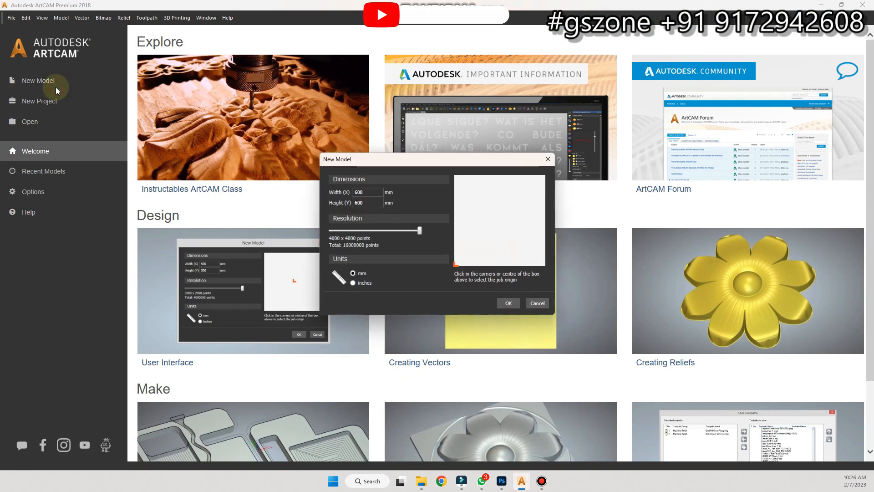
pyautogui.click(378, 194)
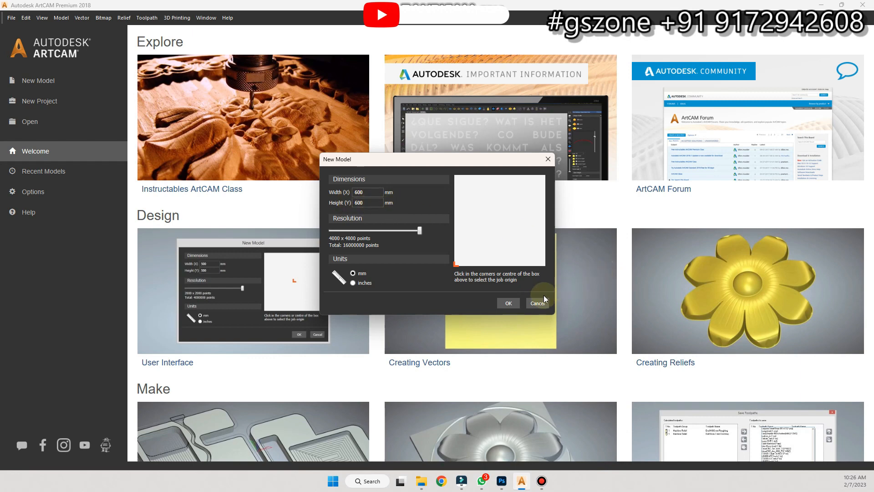
pyautogui.click(512, 303)
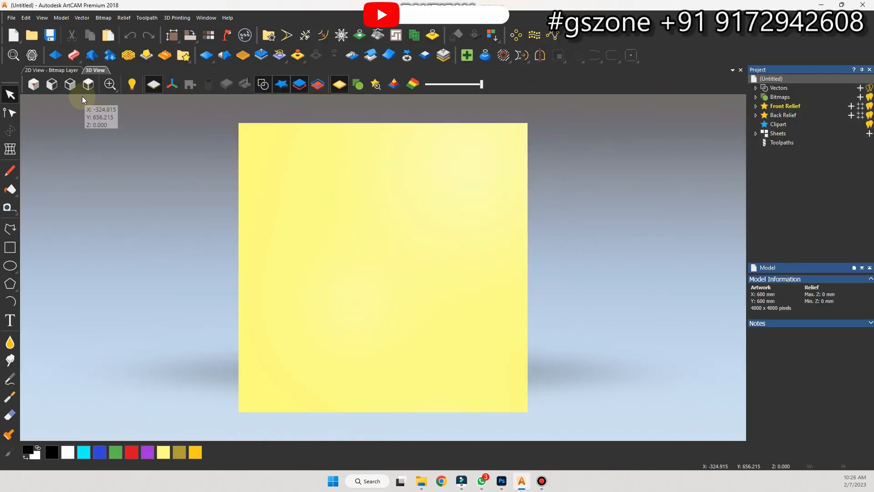
pyautogui.click(71, 56)
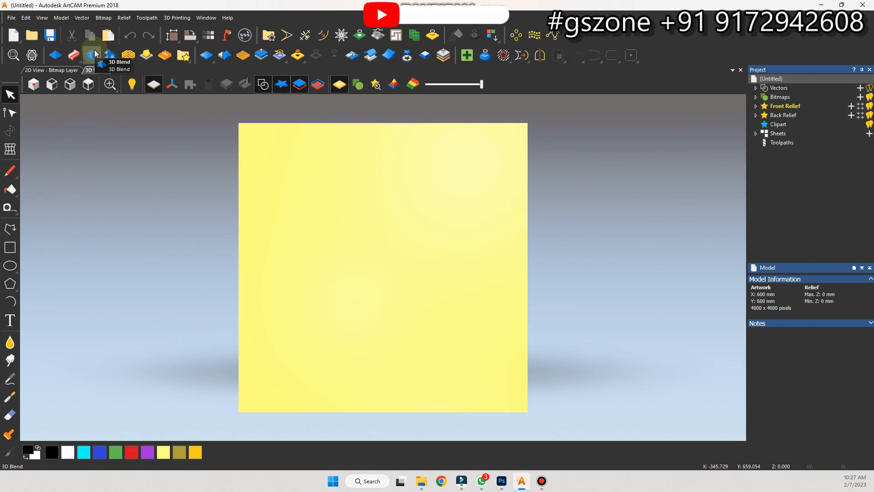
# Step: Create a rectangle 100 mm wide and 100 mm high, slightly left of the model's centre
pyautogui.click(10, 247)
pyautogui.moveTo(319, 232); pyautogui.dragTo(366, 277)
pyautogui.doubleClick(799, 139)
pyautogui.write('1')
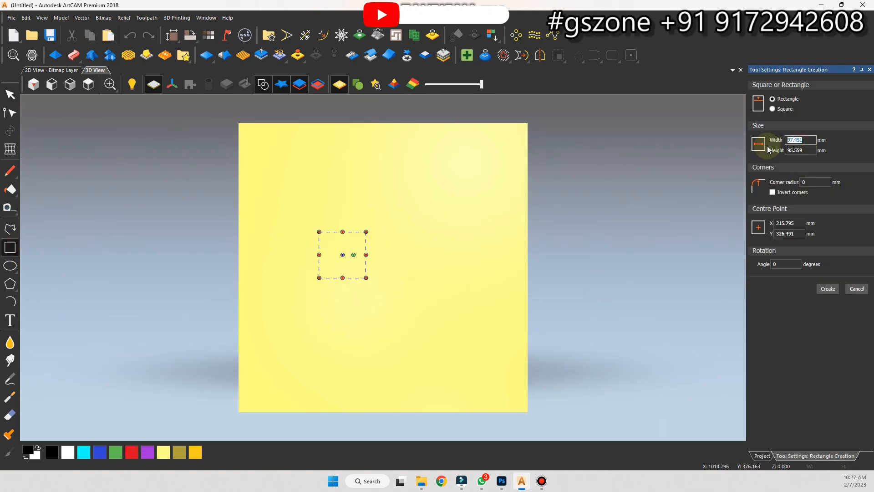
pyautogui.write('00')
pyautogui.press('Tab')
pyautogui.write('100')
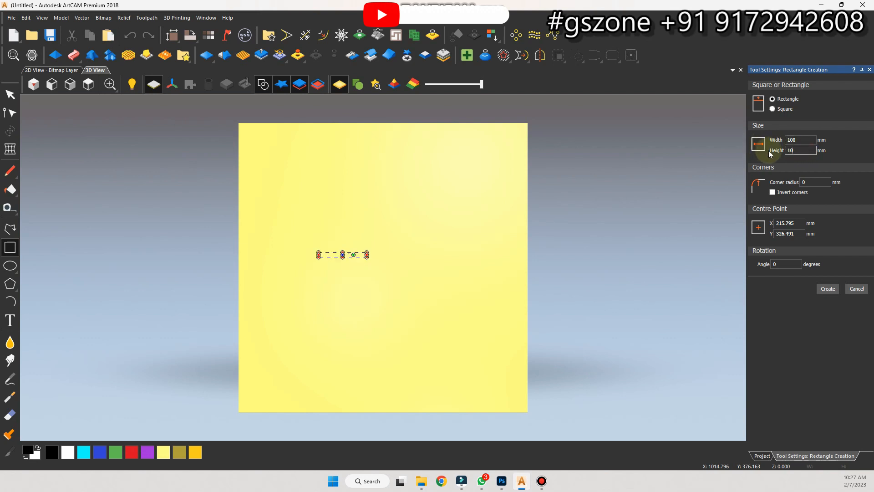
pyautogui.click(836, 291)
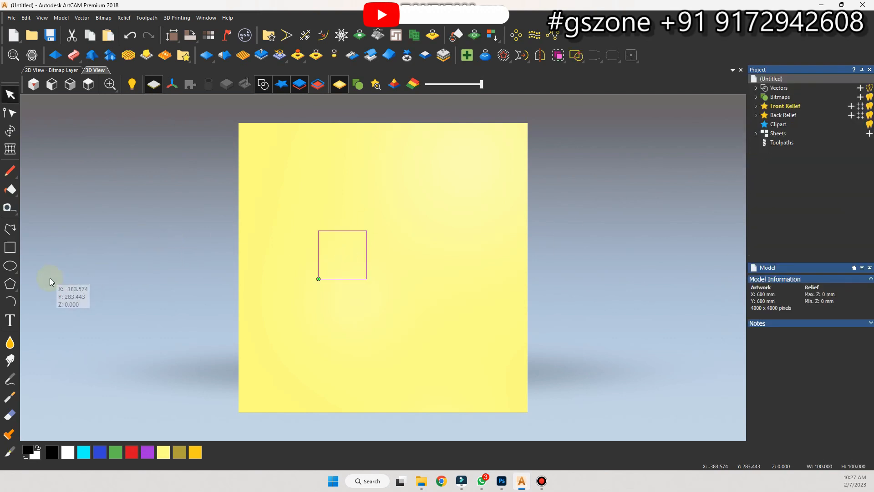
# Step: Draw a three-sided polygon with a radius of about 81 mm to the right of the square
pyautogui.click(10, 283)
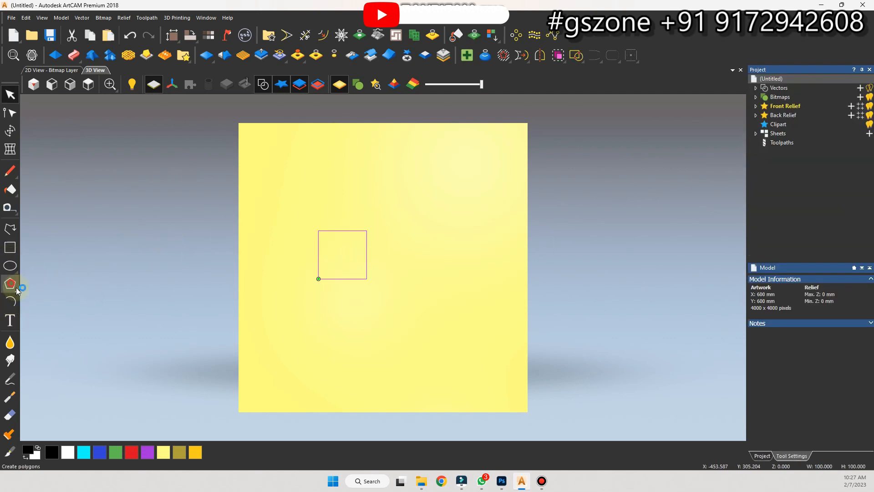
pyautogui.doubleClick(813, 100)
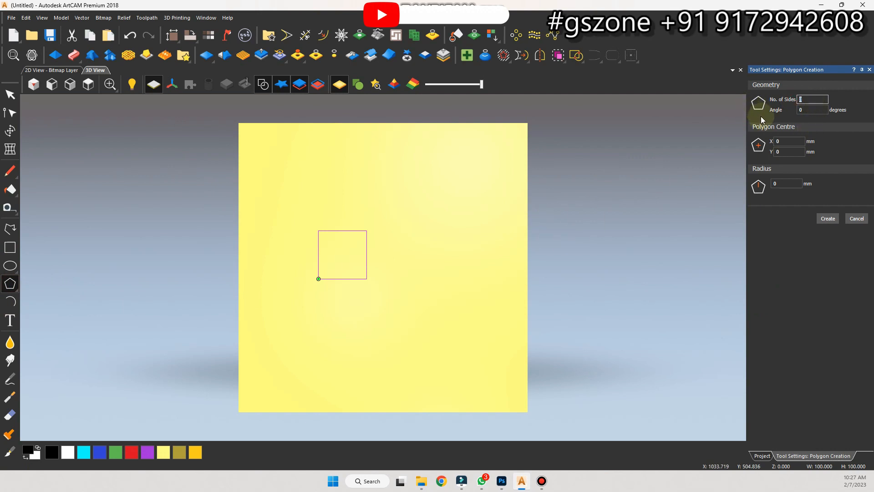
pyautogui.write('3')
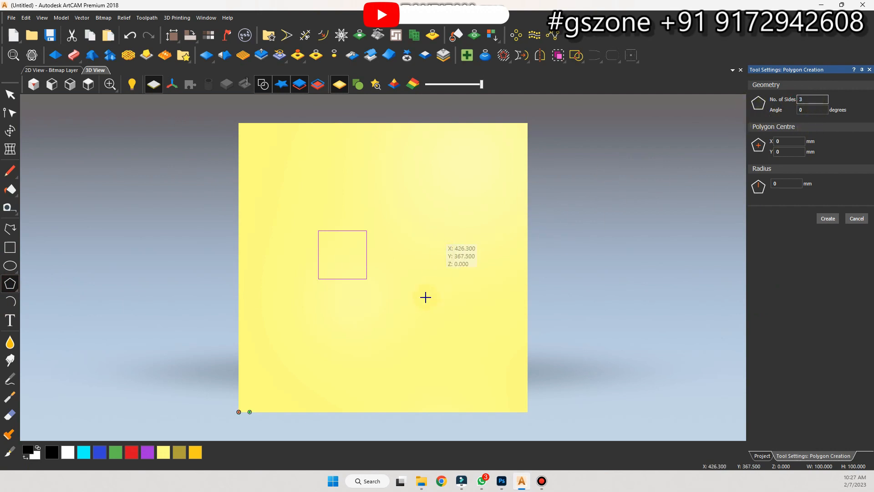
pyautogui.moveTo(427, 248); pyautogui.dragTo(438, 282)
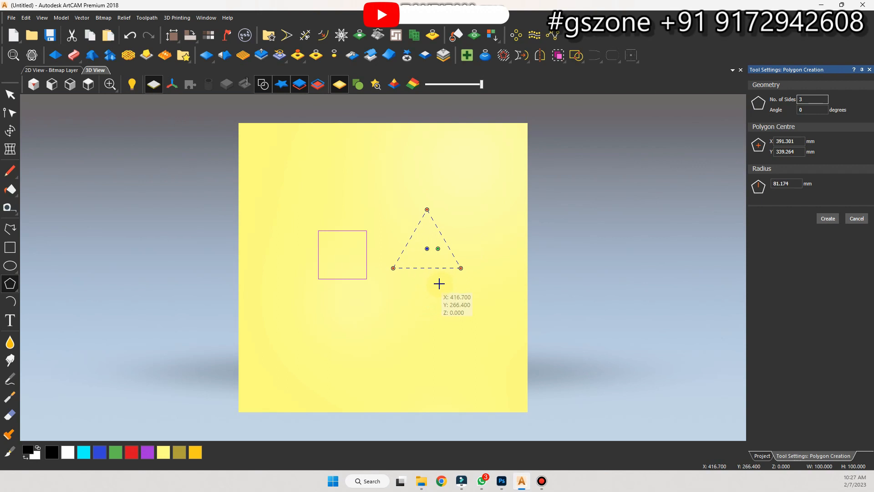
# Step: Draw a six-sided polygon with a radius of about 70 mm below the square and the triangle
pyautogui.doubleClick(813, 99)
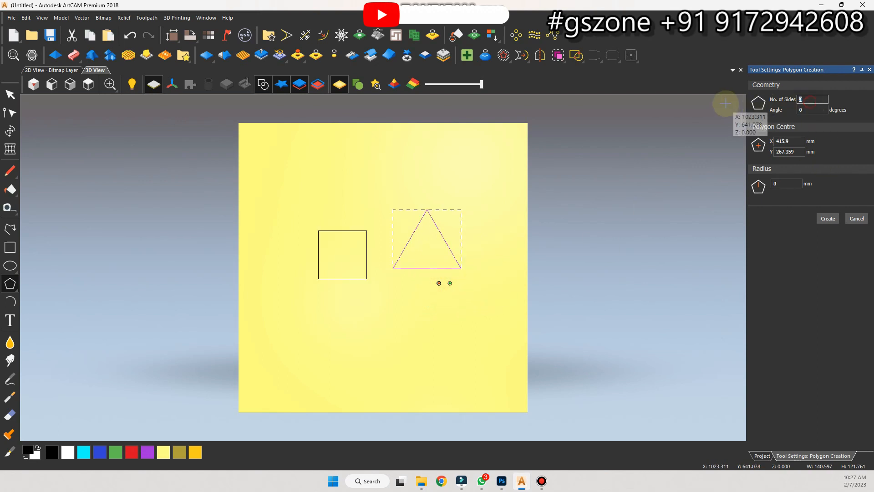
pyautogui.write('6')
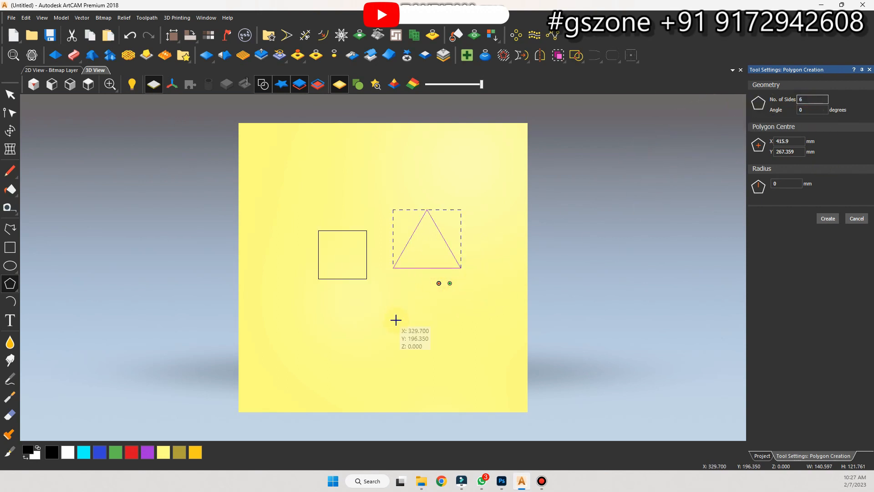
pyautogui.moveTo(396, 326); pyautogui.dragTo(410, 358)
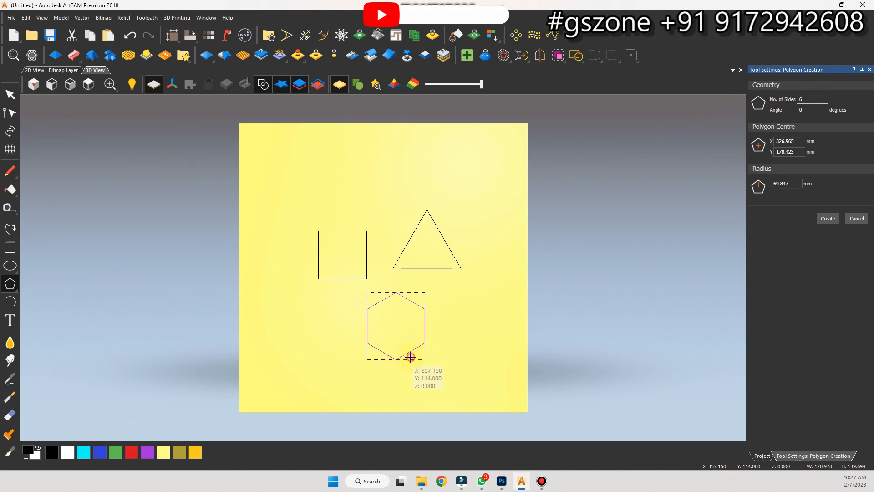
pyautogui.click(854, 219)
# Step: Select the square, triangle and hexagon together and centre them on the model
pyautogui.moveTo(460, 203); pyautogui.dragTo(322, 334)
pyautogui.moveTo(345, 306); pyautogui.dragTo(339, 289)
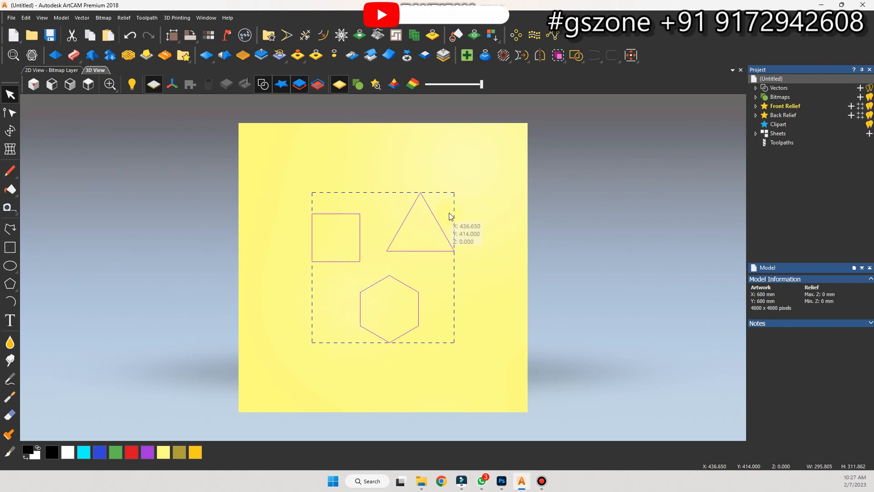
# Step: Start a 3D Blend on the square with a linear profile to the border's centre and set the inner height to 15 mm
pyautogui.click(92, 56)
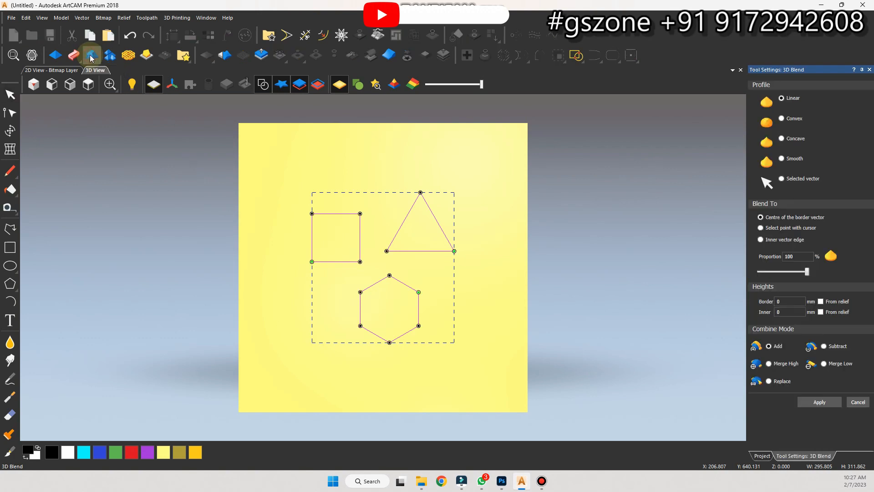
pyautogui.click(450, 183)
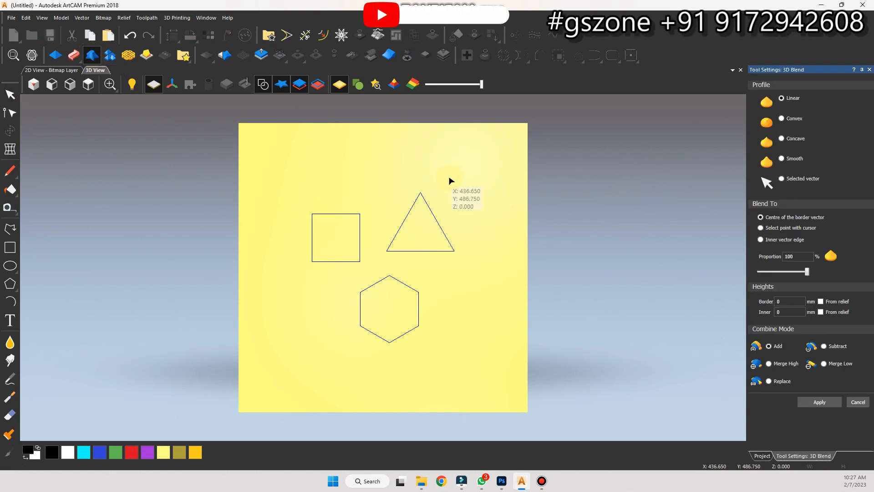
pyautogui.scroll(1, 460, 203)
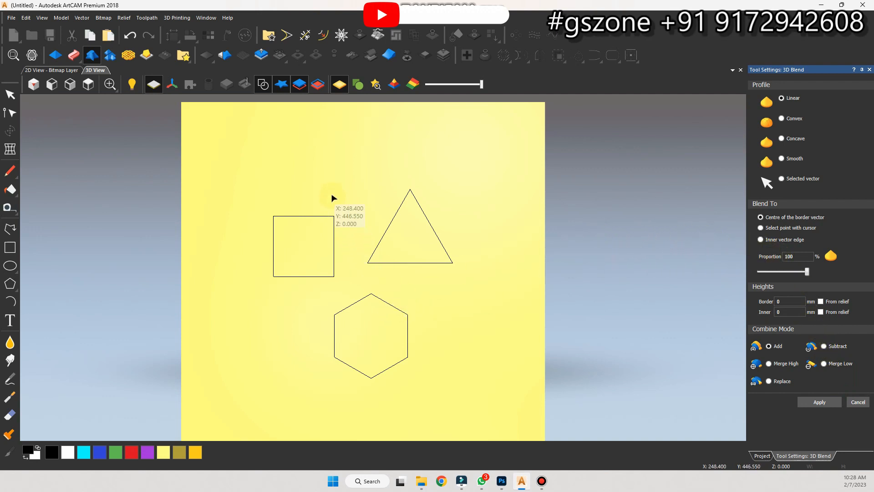
pyautogui.click(315, 238)
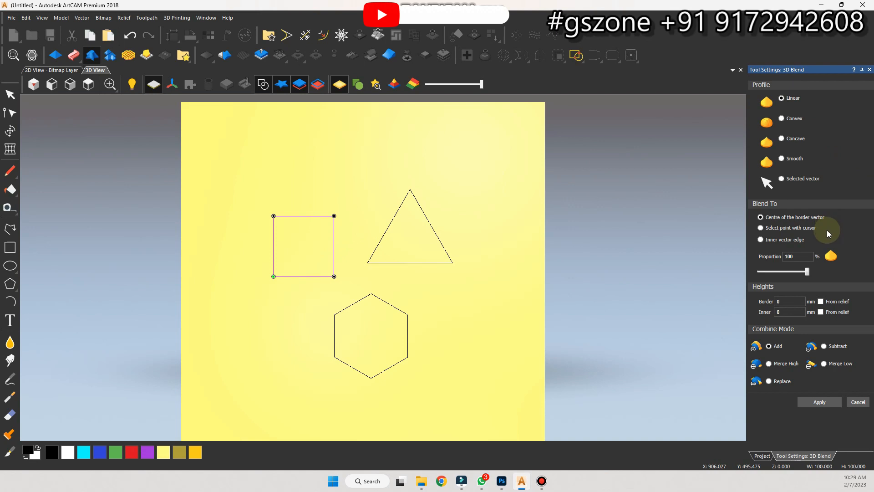
pyautogui.click(786, 303)
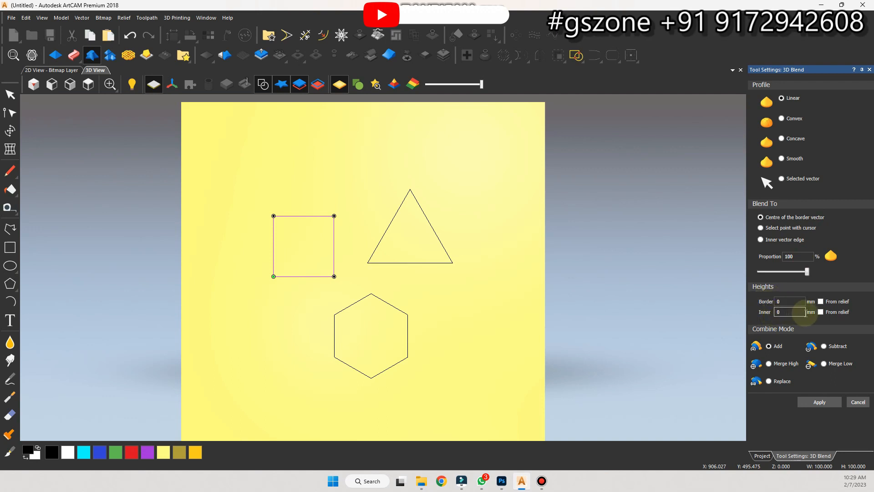
pyautogui.doubleClick(779, 302)
pyautogui.doubleClick(793, 311)
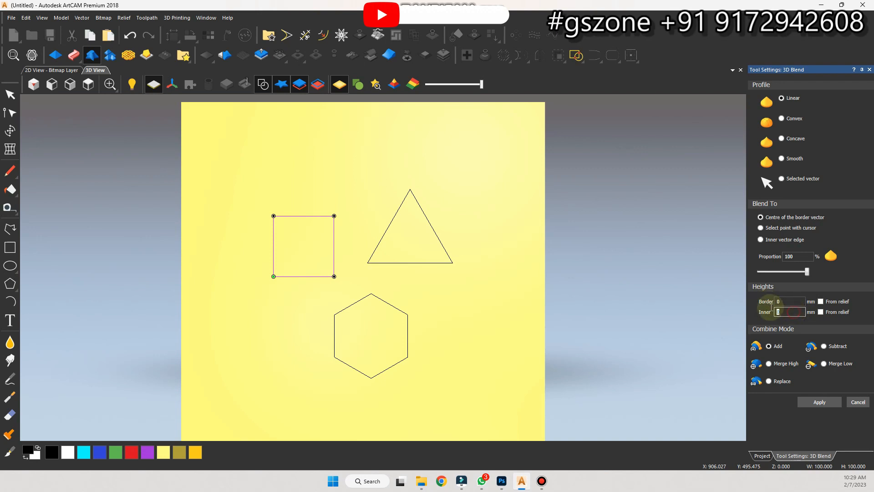
pyautogui.write('15')
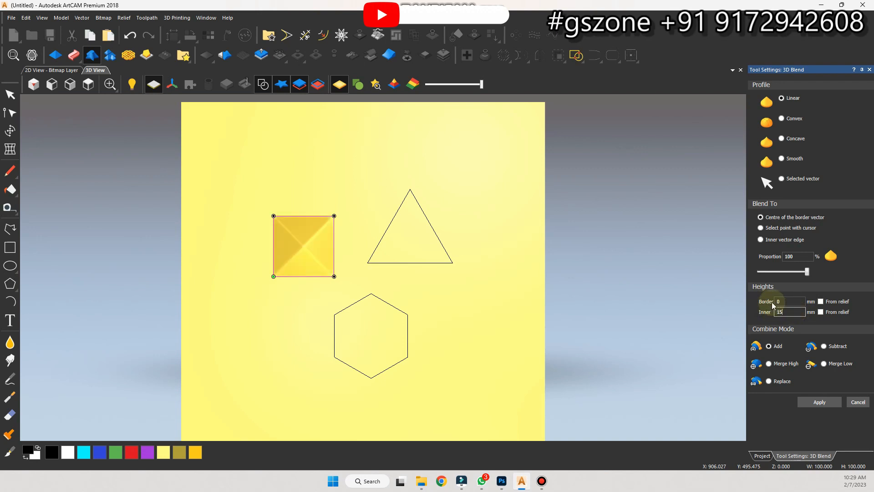
# Step: Inspect the blend preview on the square up close, and preview the same blend on the triangle
pyautogui.scroll(4, 335, 248)
pyautogui.moveTo(323, 273); pyautogui.dragTo(365, 259)
pyautogui.scroll(1, 343, 254)
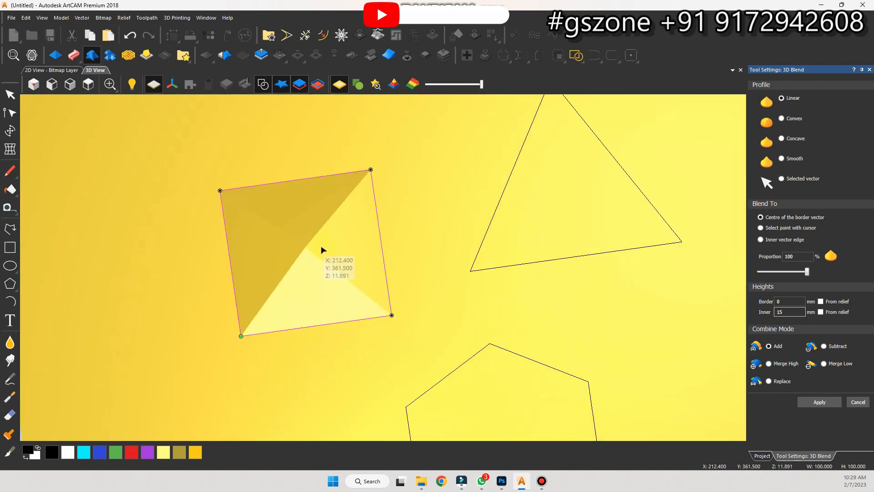
pyautogui.moveTo(520, 199); pyautogui.dragTo(463, 226)
pyautogui.scroll(-2, 470, 231)
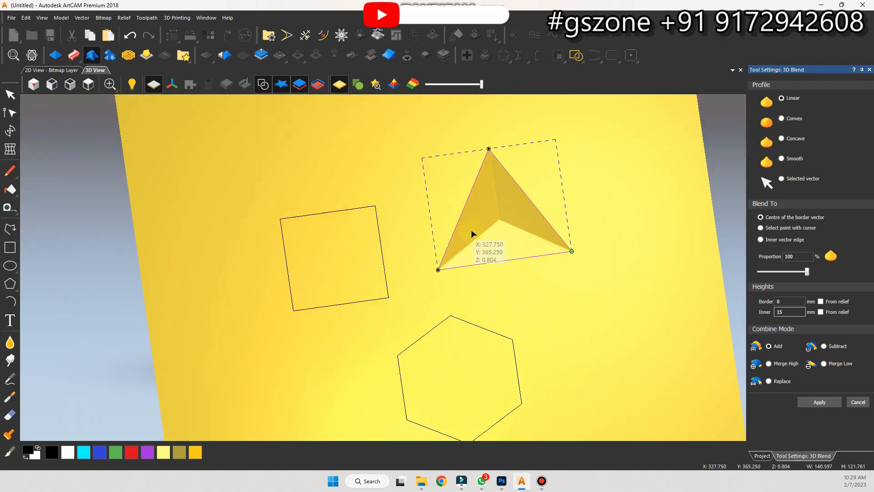
pyautogui.moveTo(440, 268); pyautogui.dragTo(485, 247)
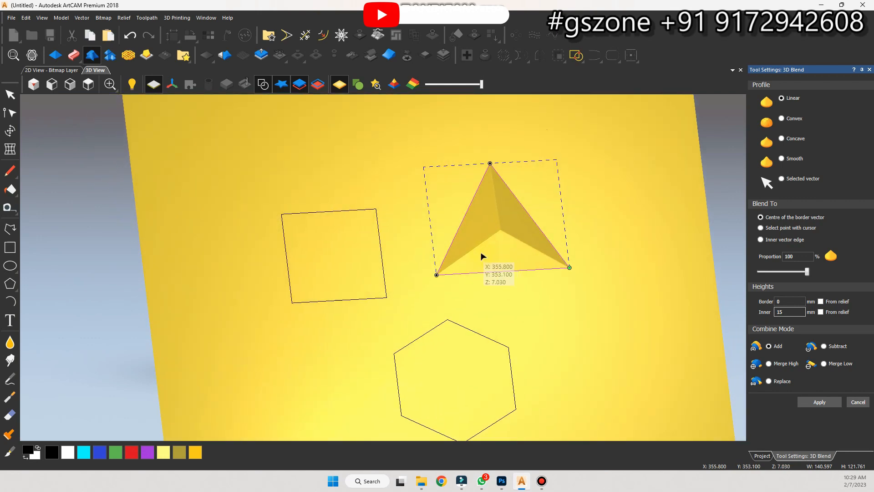
# Step: Preview the blend on the hexagon and switch the preview back to the square
pyautogui.moveTo(469, 318); pyautogui.dragTo(458, 337)
pyautogui.scroll(-2, 449, 341)
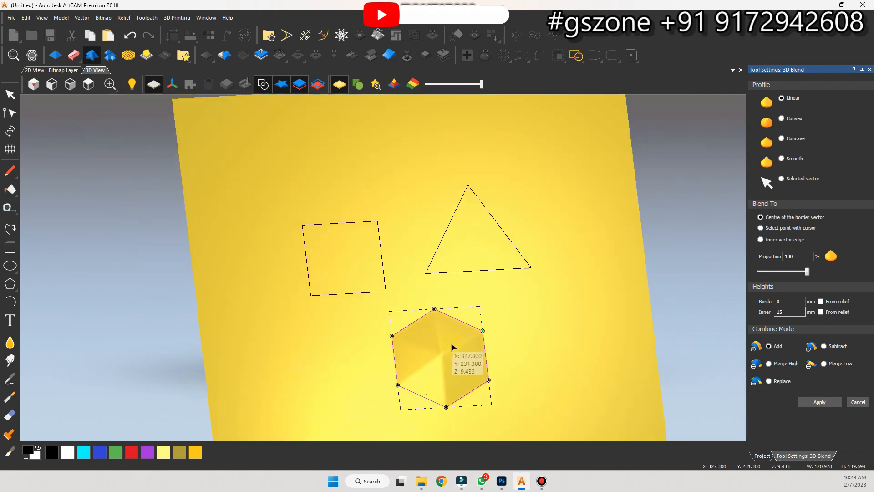
pyautogui.moveTo(447, 376); pyautogui.dragTo(422, 333, button='middle')
pyautogui.moveTo(422, 336); pyautogui.dragTo(329, 218)
pyautogui.scroll(2, 336, 169)
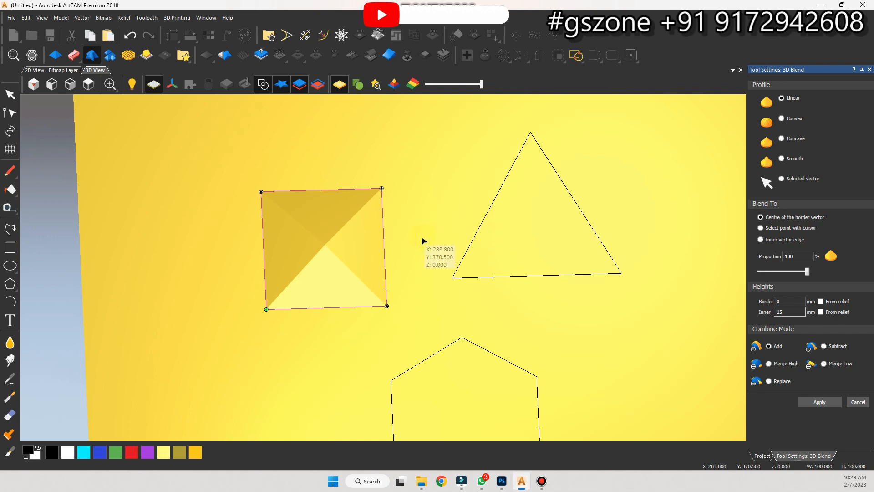
pyautogui.scroll(-2, 412, 247)
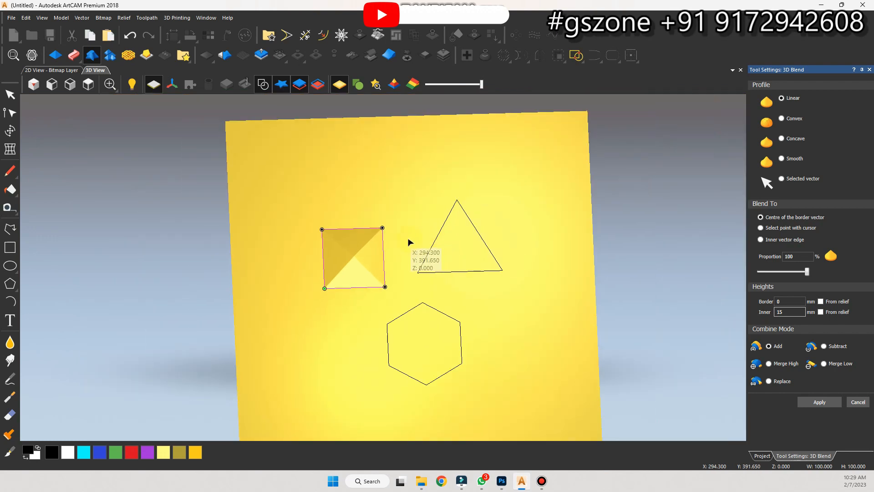
# Step: Preview the square's blend with the convex profile and with the concave profile
pyautogui.scroll(2, 361, 253)
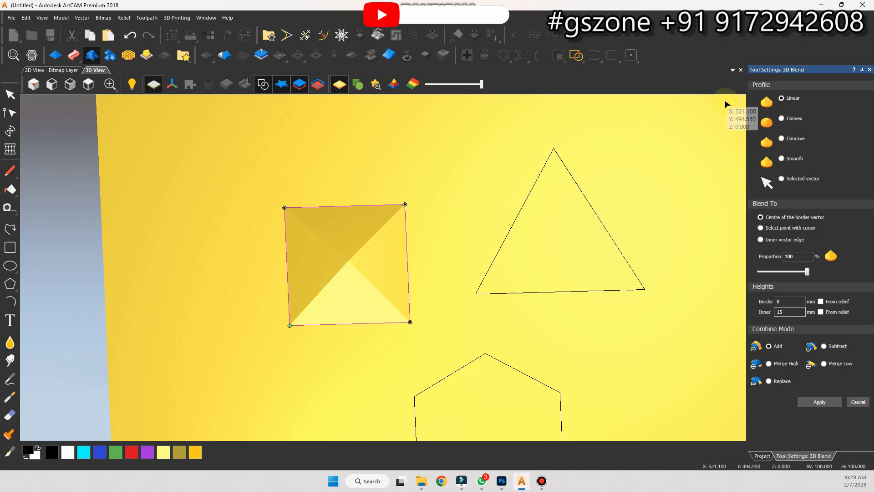
pyautogui.click(781, 118)
pyautogui.moveTo(469, 236); pyautogui.dragTo(635, 148)
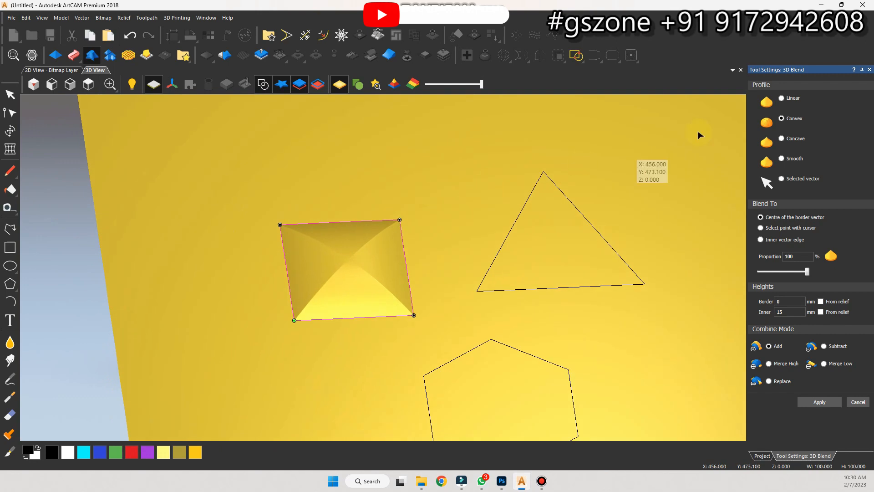
pyautogui.click(781, 139)
pyautogui.moveTo(631, 172); pyautogui.dragTo(473, 242)
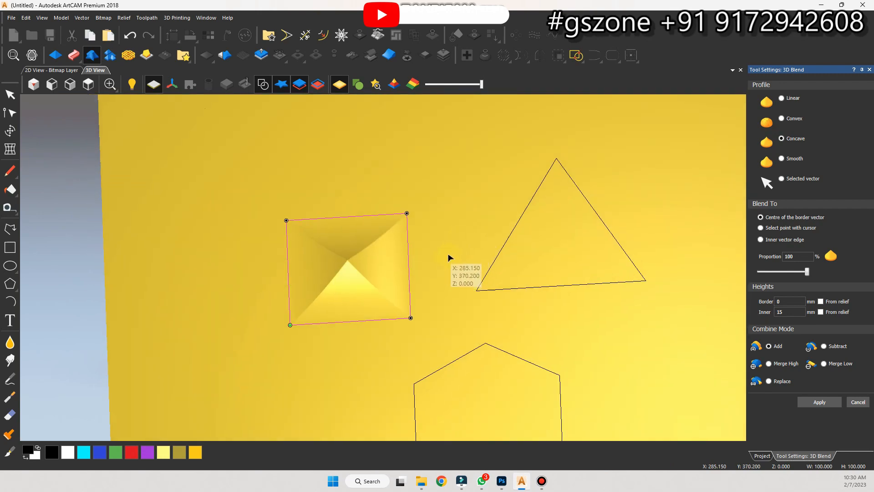
# Step: Preview the concave blend on the triangle and on the hexagon
pyautogui.click(483, 273)
pyautogui.moveTo(484, 273); pyautogui.dragTo(481, 244)
pyautogui.scroll(-3, 480, 241)
pyautogui.click(416, 334)
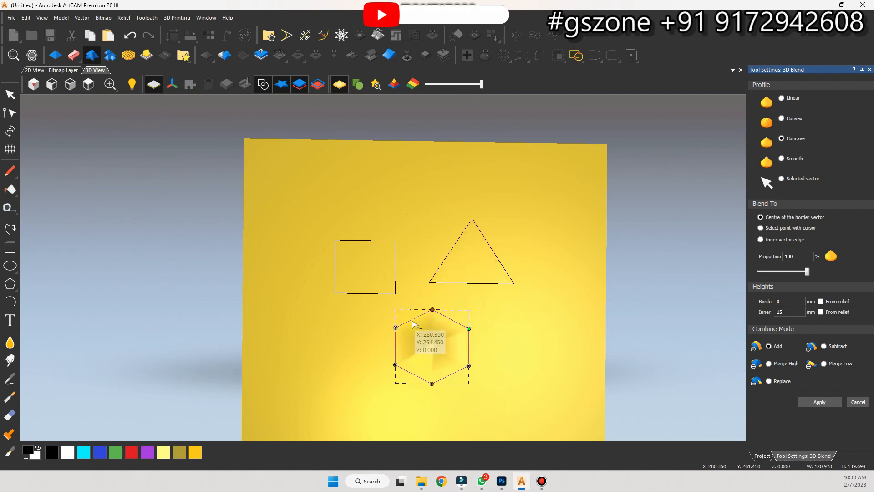
pyautogui.scroll(2, 416, 337)
pyautogui.moveTo(428, 361); pyautogui.dragTo(507, 336)
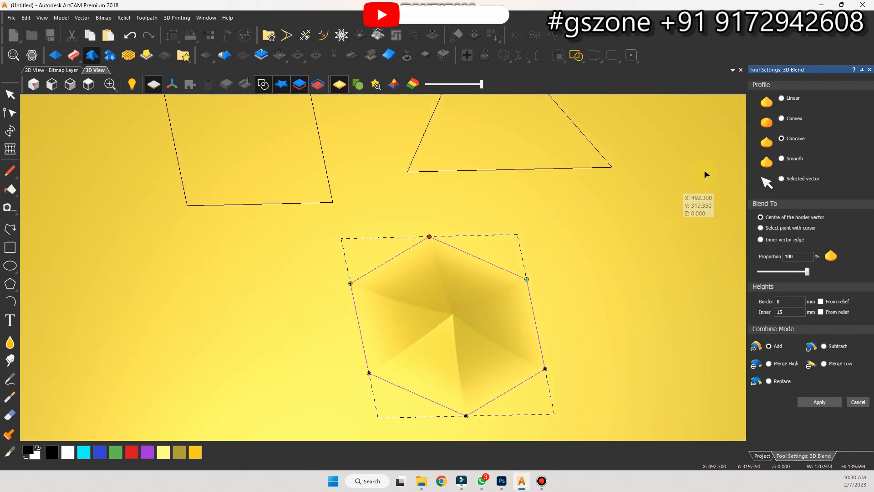
# Step: Change the blend profile to smooth and preview it on the triangle
pyautogui.click(773, 163)
pyautogui.moveTo(455, 282); pyautogui.dragTo(352, 182)
pyautogui.moveTo(548, 204); pyautogui.dragTo(431, 249)
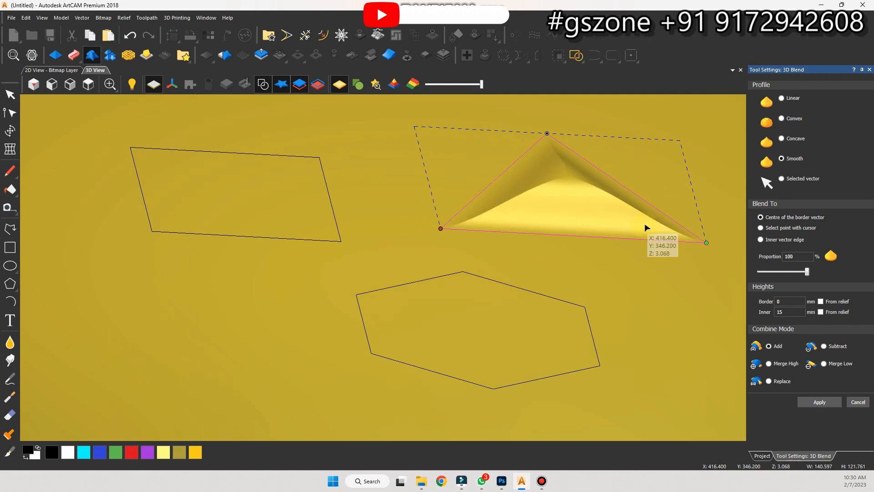
# Step: Change the profile to convex and preview the blend on the triangle and on the hexagon
pyautogui.click(781, 119)
pyautogui.moveTo(542, 220); pyautogui.dragTo(489, 289)
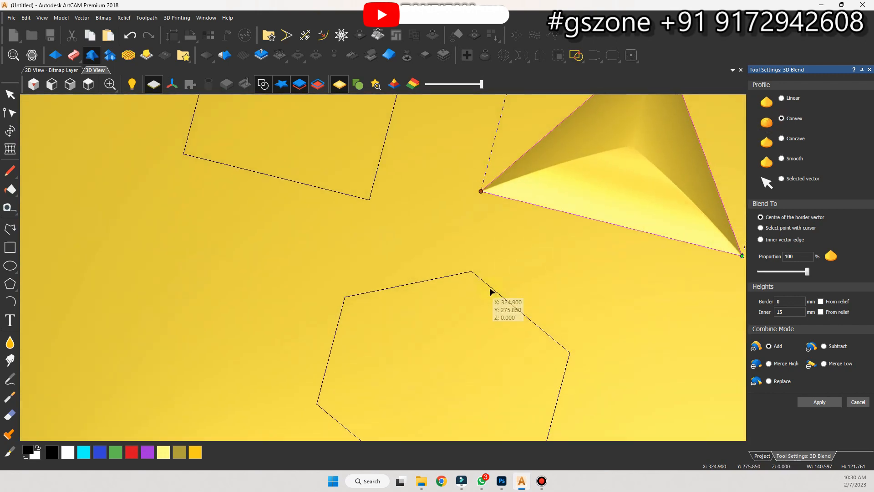
pyautogui.scroll(-3, 489, 289)
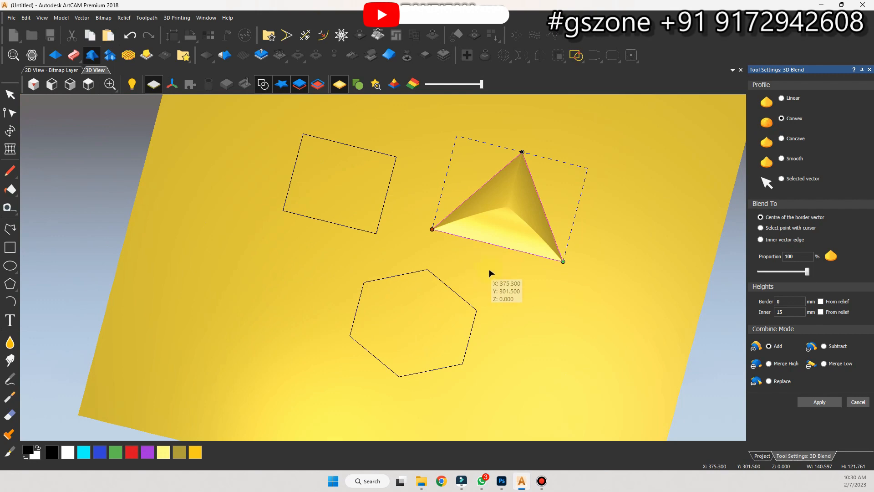
pyautogui.moveTo(481, 280); pyautogui.dragTo(426, 305)
pyautogui.moveTo(448, 353); pyautogui.dragTo(500, 412)
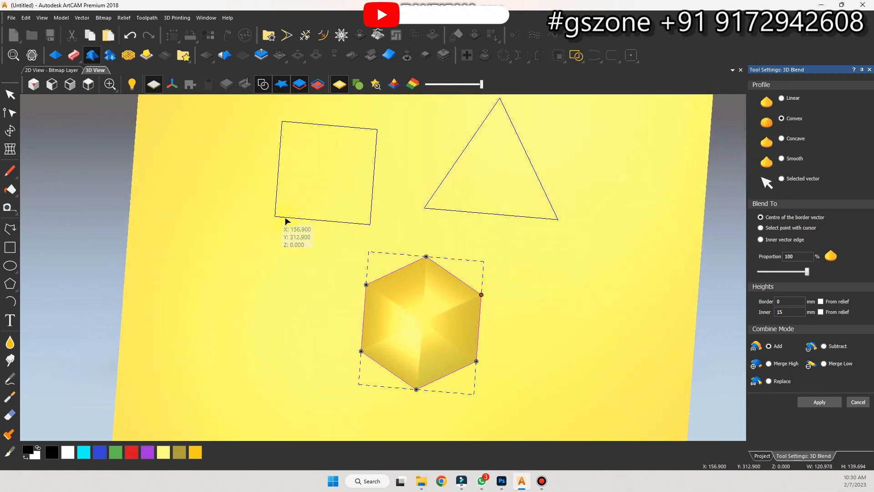
# Step: Switch the blend preview back to the square seen from above and set its profile to linear
pyautogui.click(88, 84)
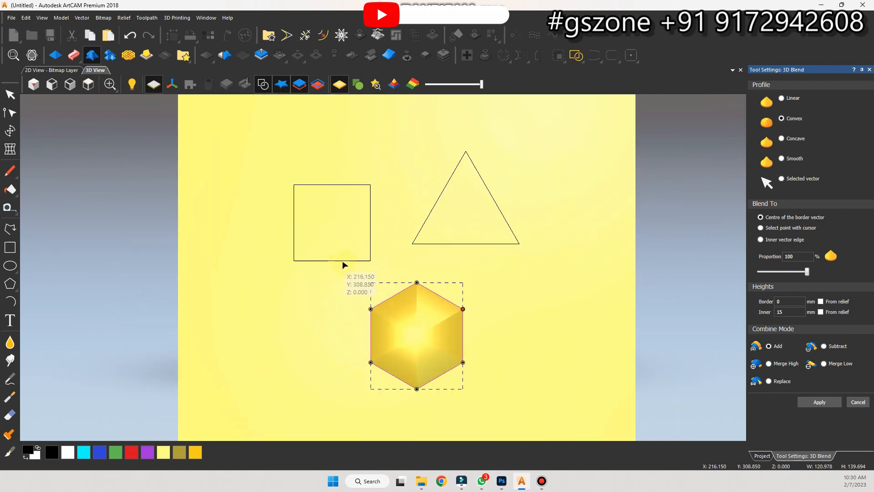
pyautogui.moveTo(366, 141); pyautogui.dragTo(319, 206)
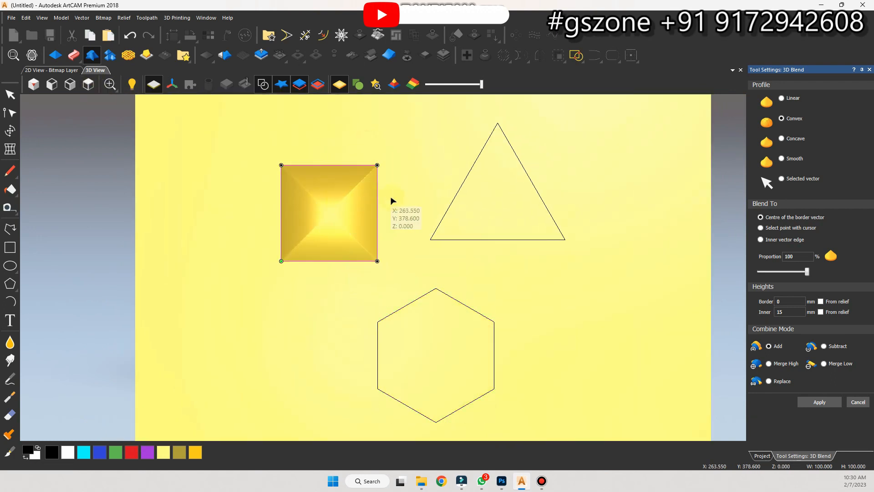
pyautogui.click(783, 99)
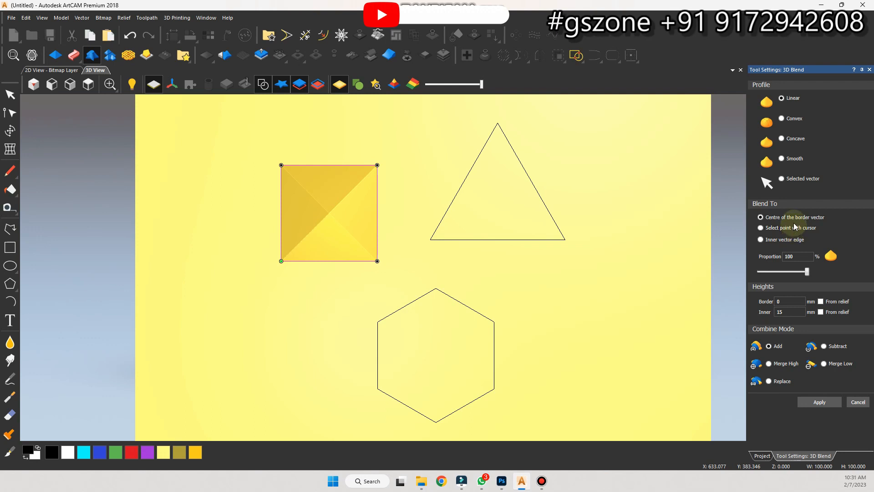
# Step: Blend the square to a cursor-picked point, placing the peak at about X 178.8, Y 382.4 and then about X 232.8, Y 370.6
pyautogui.click(761, 228)
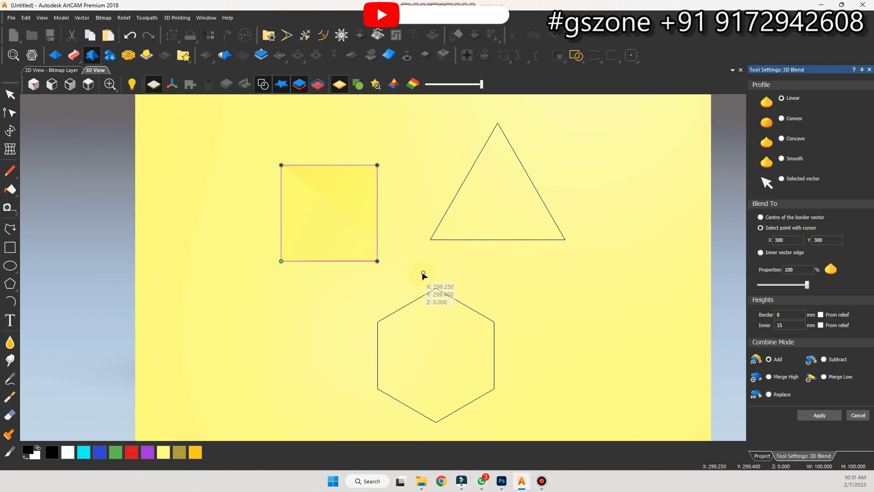
pyautogui.moveTo(423, 273)
pyautogui.mouseDown()
pyautogui.moveTo(308, 221)
pyautogui.moveTo(306, 195)
pyautogui.mouseUp()
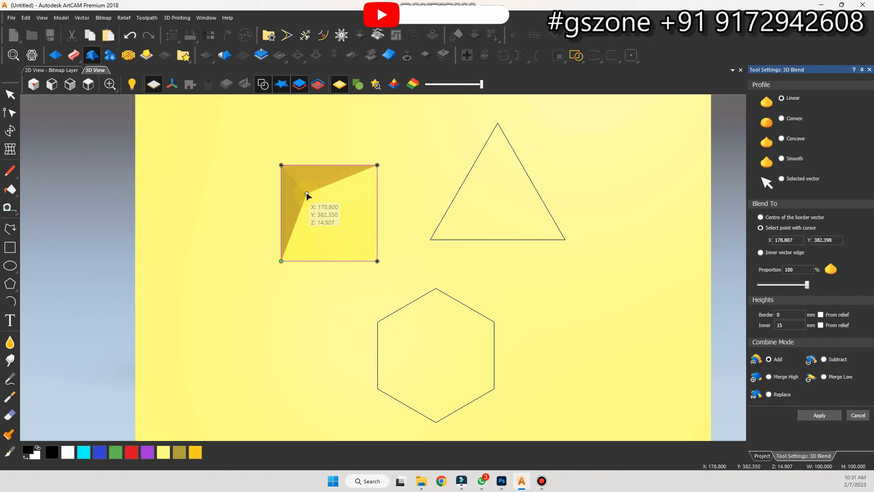
pyautogui.scroll(-2, 361, 232)
pyautogui.scroll(4, 357, 226)
pyautogui.moveTo(316, 220)
pyautogui.mouseDown()
pyautogui.moveTo(344, 212)
pyautogui.moveTo(355, 231)
pyautogui.moveTo(383, 241)
pyautogui.moveTo(382, 234)
pyautogui.mouseUp()
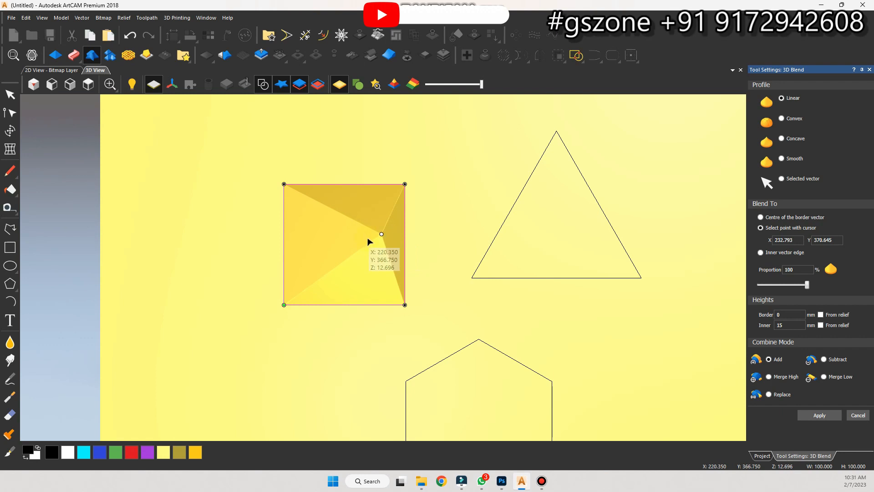
# Step: Make the off-centre blend convex, move its peak to about X 184.6, Y 385.3, and switch the profile to concave
pyautogui.click(782, 119)
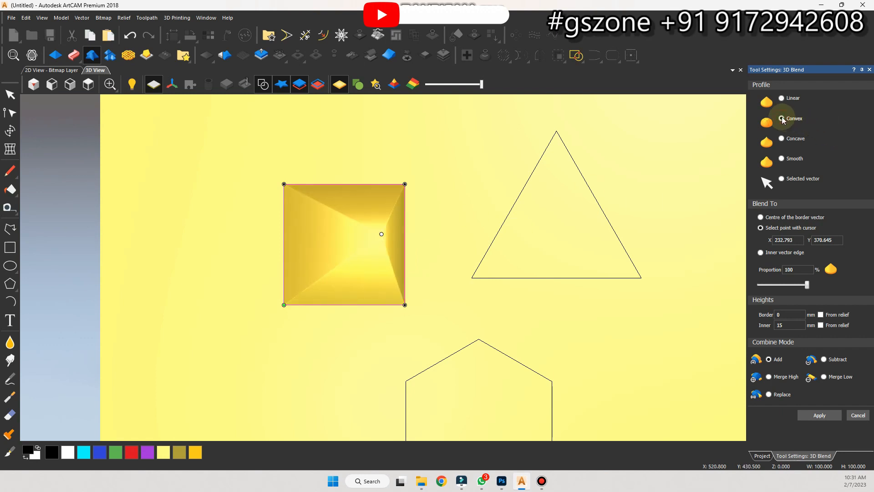
pyautogui.moveTo(381, 233); pyautogui.dragTo(323, 217)
pyautogui.click(815, 138)
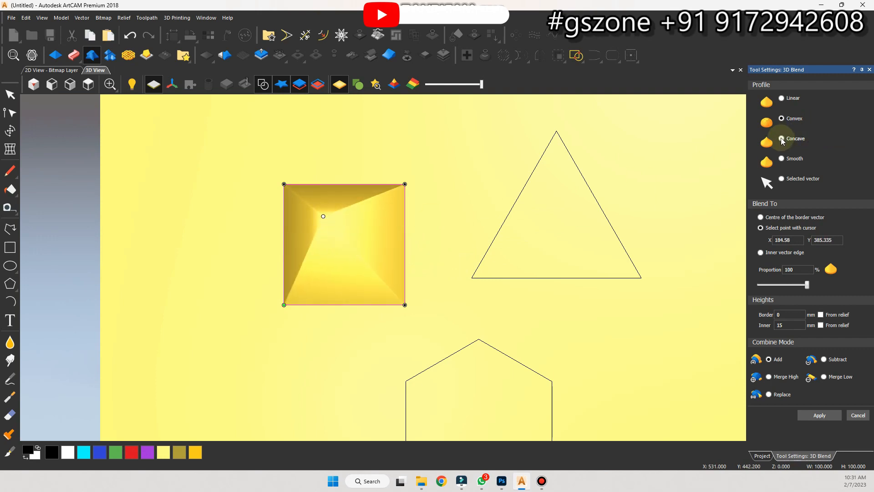
pyautogui.scroll(2, 479, 253)
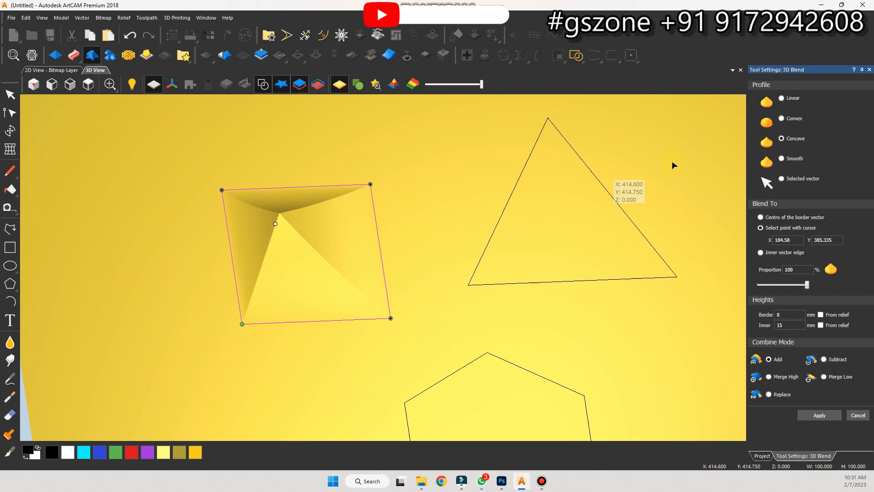
# Step: Preview the smooth profile on the square's off-centre blend and deselect the square
pyautogui.click(781, 158)
pyautogui.moveTo(404, 250); pyautogui.dragTo(373, 288)
pyautogui.scroll(-2, 371, 269)
pyautogui.scroll(1, 353, 198)
pyautogui.click(351, 171)
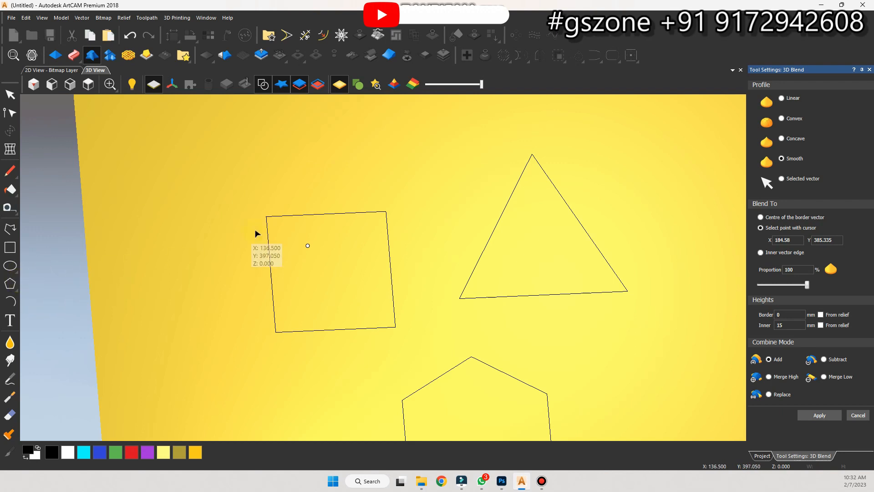
# Step: Draw an upward-bulging three-point arc about 38 mm wide and 19 mm high above the square's upper right corner
pyautogui.click(16, 300)
pyautogui.click(377, 187)
pyautogui.click(423, 185)
pyautogui.click(399, 163)
pyautogui.click(10, 95)
# Step: Start a 3D Blend on the square with the selected-vector profile and set the inner height to 15 mm
pyautogui.click(307, 213)
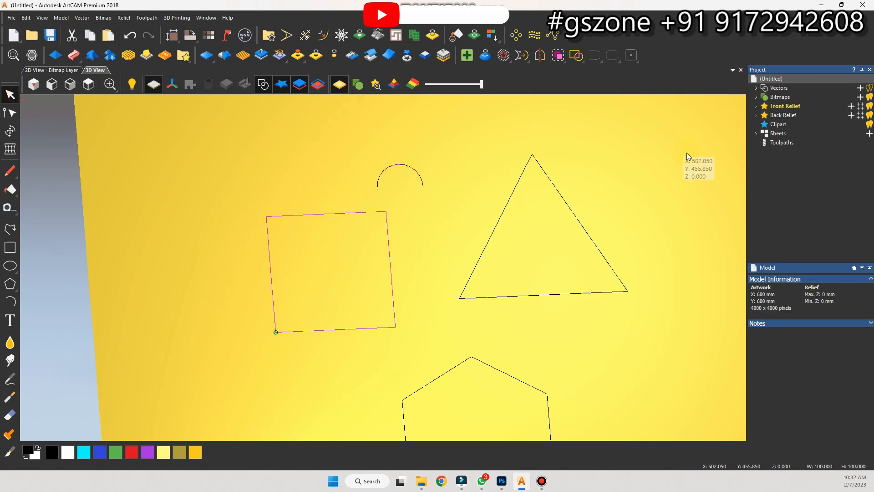
pyautogui.click(92, 55)
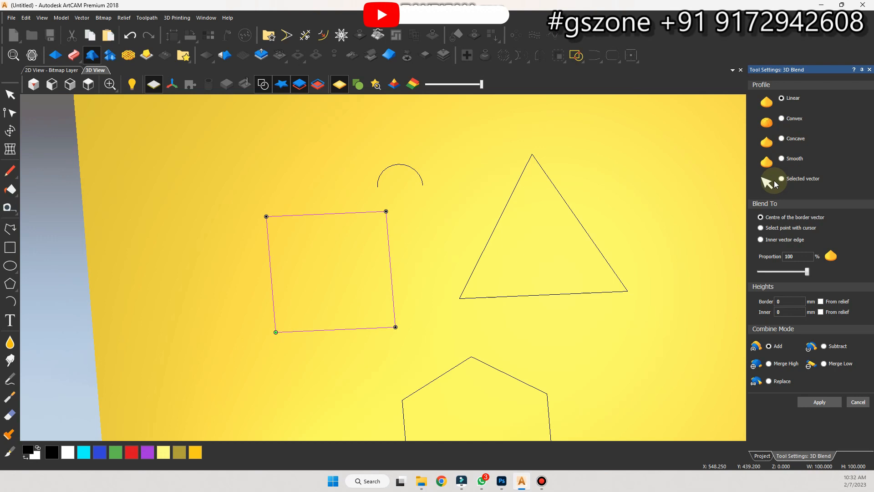
pyautogui.click(781, 179)
pyautogui.click(416, 170)
pyautogui.click(387, 222)
pyautogui.moveTo(586, 234); pyautogui.dragTo(464, 286)
pyautogui.click(779, 313)
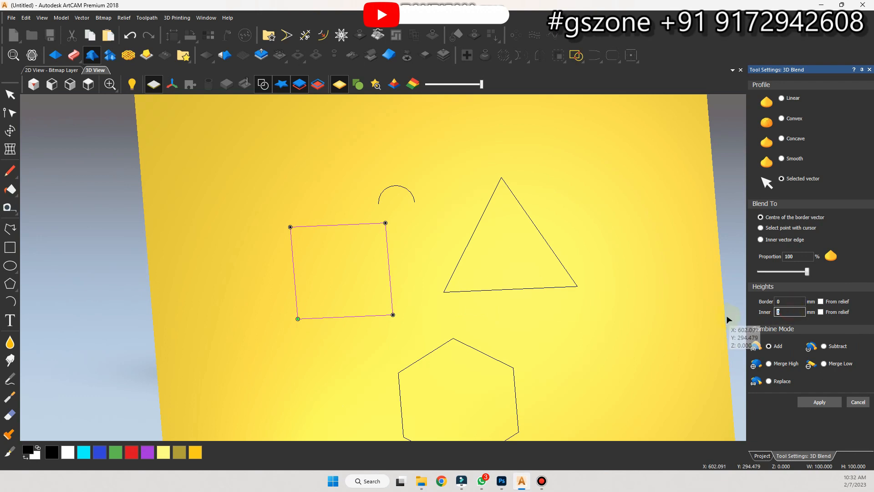
# Step: Select the square together with the arc as its blend profile and shift the arc's start point slightly
pyautogui.click(413, 197)
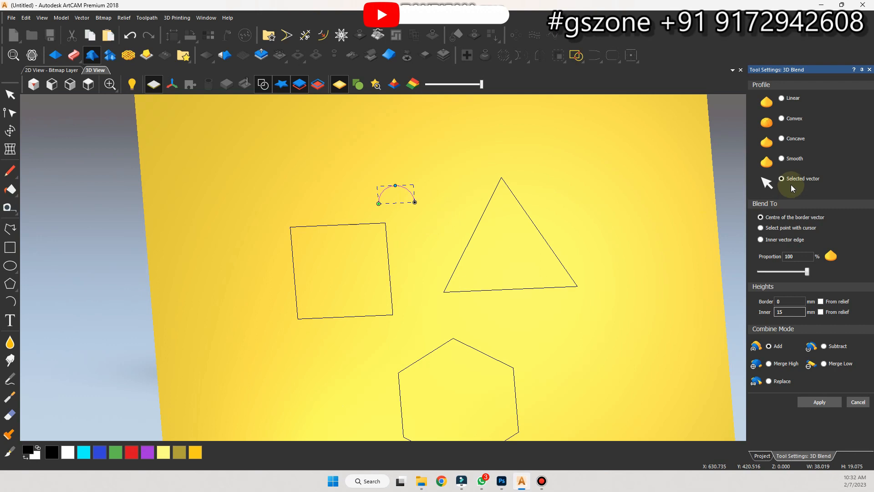
pyautogui.click(354, 216)
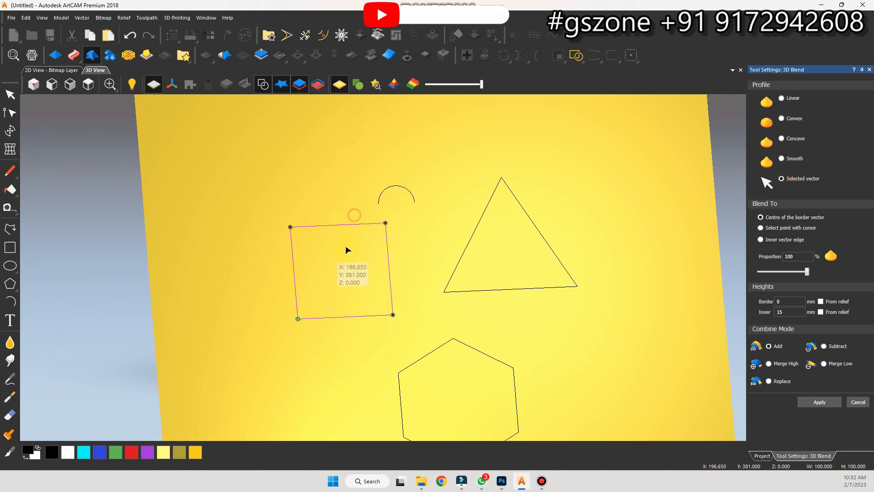
pyautogui.keyDown('shift'); pyautogui.click(412, 196); pyautogui.keyUp('shift')
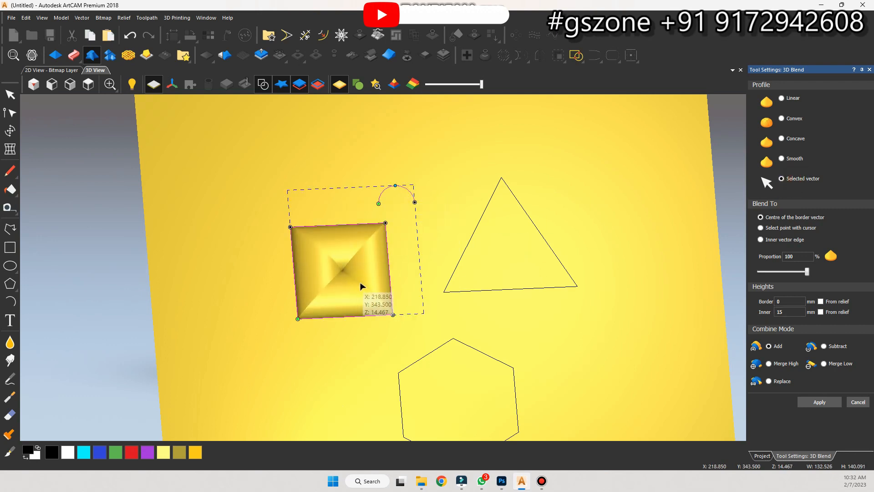
pyautogui.scroll(2, 343, 261)
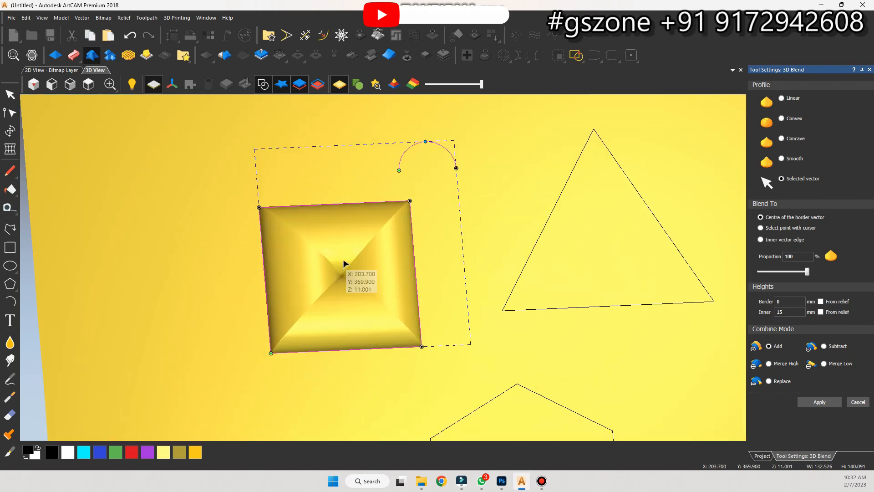
pyautogui.moveTo(399, 171)
pyautogui.mouseDown()
pyautogui.moveTo(415, 171)
pyautogui.moveTo(392, 172)
pyautogui.moveTo(404, 173)
pyautogui.mouseUp()
pyautogui.moveTo(379, 306); pyautogui.dragTo(367, 329, button='middle')
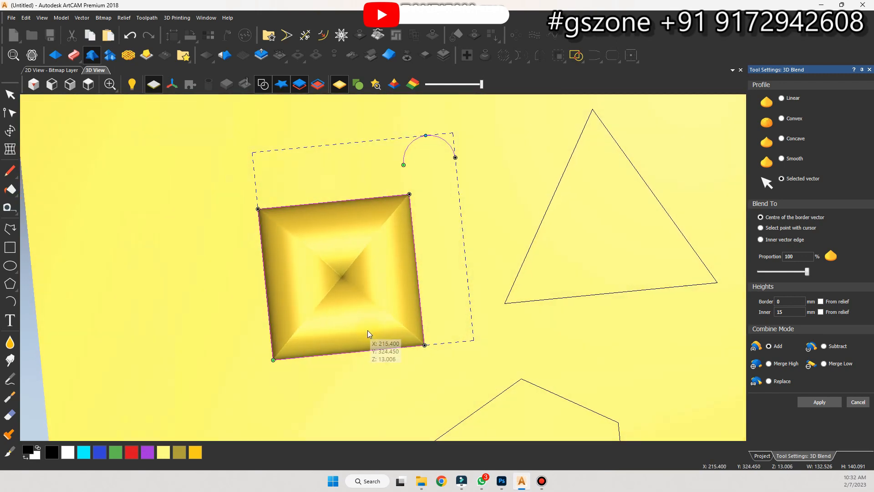
# Step: Blend the triangle with the arc as its profile and convert the arc to Bezier curves
pyautogui.click(549, 205)
pyautogui.keyDown('shift'); pyautogui.click(447, 140); pyautogui.keyUp('shift')
pyautogui.moveTo(511, 219); pyautogui.dragTo(478, 228, button='middle')
pyautogui.scroll(4, 437, 150)
pyautogui.scroll(-1, 439, 150)
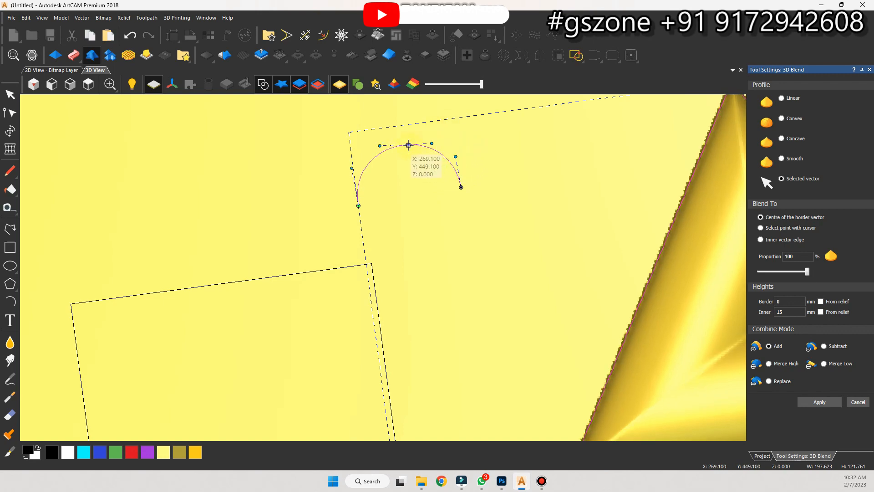
# Step: Adjust the Bezier handles of the profile arc's end half so it sweeps down in a concave curve
pyautogui.scroll(-5, 425, 180)
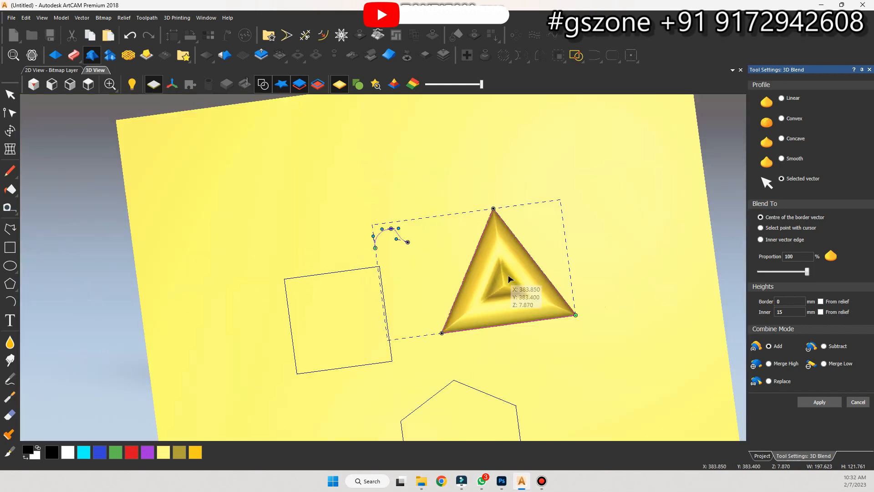
pyautogui.scroll(3, 407, 261)
pyautogui.moveTo(408, 257); pyautogui.dragTo(394, 291, button='middle')
pyautogui.scroll(3, 280, 188)
pyautogui.moveTo(284, 197)
pyautogui.mouseDown()
pyautogui.moveTo(271, 207)
pyautogui.moveTo(338, 220)
pyautogui.moveTo(341, 240)
pyautogui.moveTo(250, 248)
pyautogui.moveTo(266, 233)
pyautogui.mouseUp()
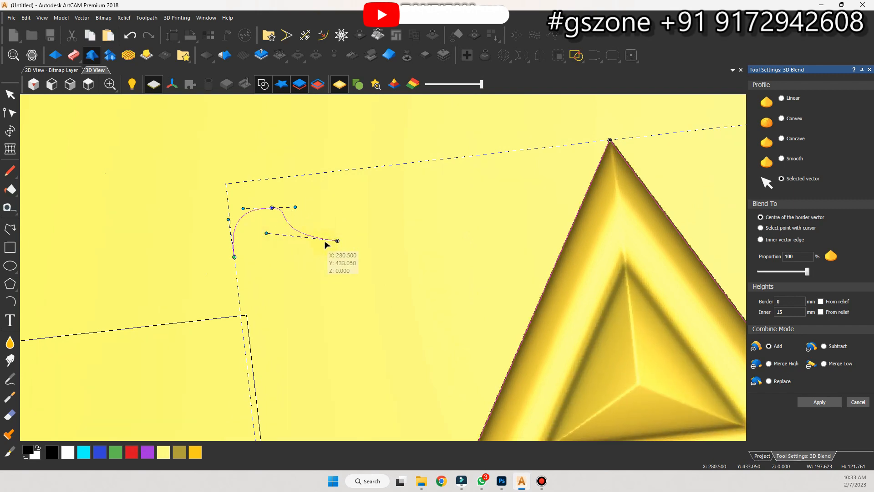
# Step: Insert a node near the profile curve's end and reshape the curve into a dip followed by a second hump
pyautogui.press('i')
pyautogui.moveTo(323, 239)
pyautogui.mouseDown()
pyautogui.moveTo(331, 220)
pyautogui.moveTo(330, 239)
pyautogui.moveTo(350, 232)
pyautogui.mouseUp()
pyautogui.moveTo(278, 211)
pyautogui.mouseDown()
pyautogui.moveTo(282, 230)
pyautogui.moveTo(257, 262)
pyautogui.mouseUp()
pyautogui.scroll(-3, 396, 314)
pyautogui.moveTo(420, 284)
pyautogui.mouseDown(button='middle')
pyautogui.moveTo(498, 159)
pyautogui.moveTo(454, 184)
pyautogui.mouseUp(button='middle')
pyautogui.scroll(5, 385, 239)
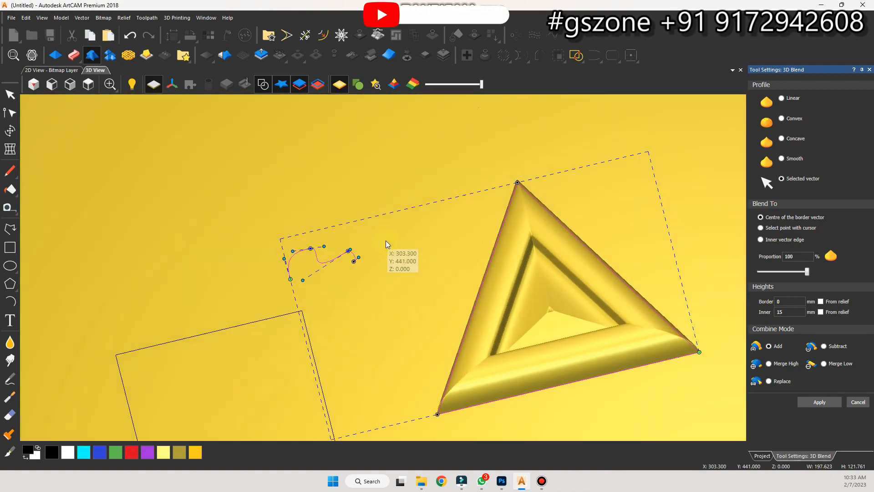
# Step: Refine the profile curve's second hump and dip by moving its node and handle, and check the triangle's blend
pyautogui.moveTo(334, 268); pyautogui.dragTo(335, 254)
pyautogui.moveTo(220, 328); pyautogui.dragTo(236, 360)
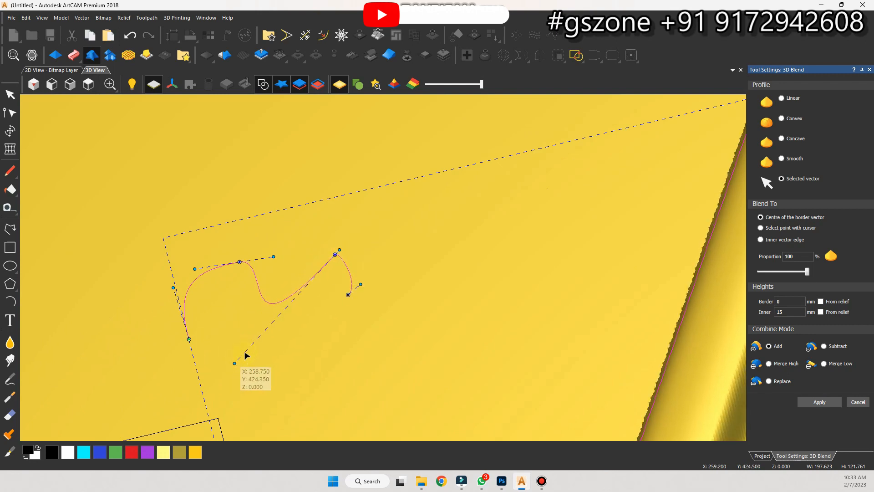
pyautogui.scroll(-5, 318, 344)
pyautogui.moveTo(420, 312)
pyautogui.mouseDown(button='middle')
pyautogui.moveTo(411, 296)
pyautogui.moveTo(521, 226)
pyautogui.moveTo(423, 320)
pyautogui.mouseUp(button='middle')
pyautogui.scroll(-1, 442, 311)
pyautogui.scroll(2, 340, 291)
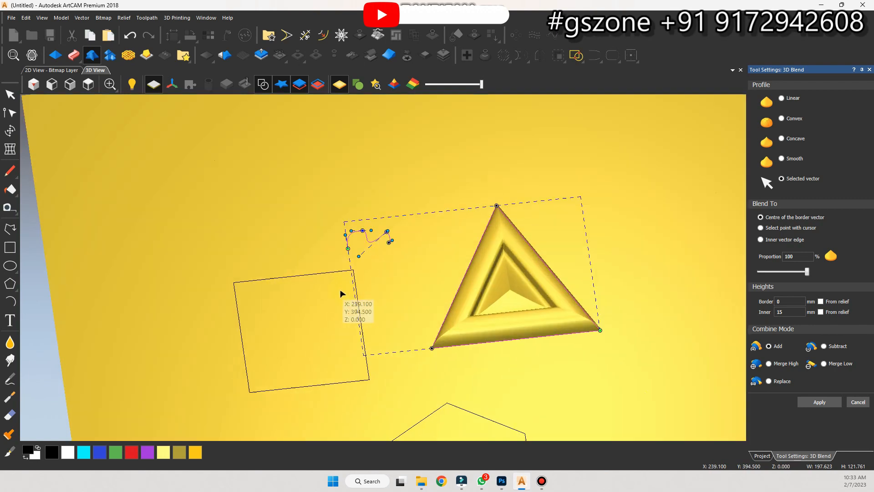
# Step: Blend the square instead, using the reshaped curve as its profile
pyautogui.click(366, 279)
pyautogui.moveTo(286, 265); pyautogui.dragTo(233, 351)
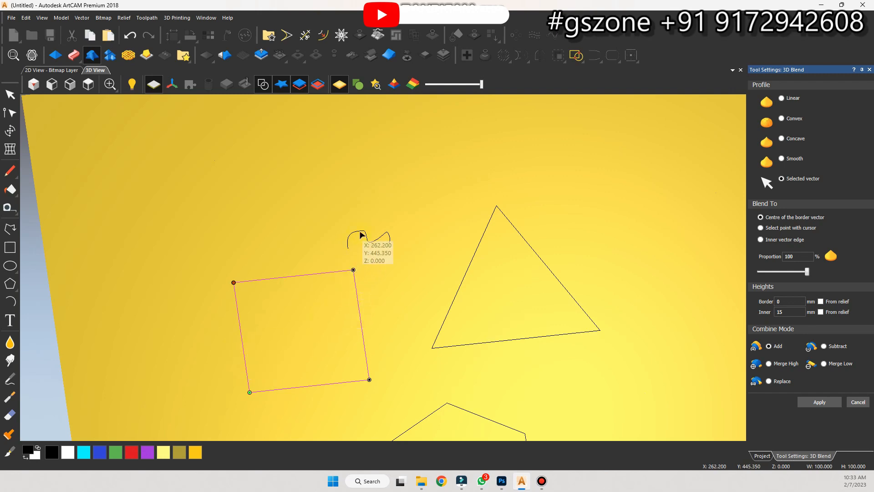
pyautogui.moveTo(356, 363); pyautogui.dragTo(321, 387, button='middle')
pyautogui.scroll(-4, 363, 371)
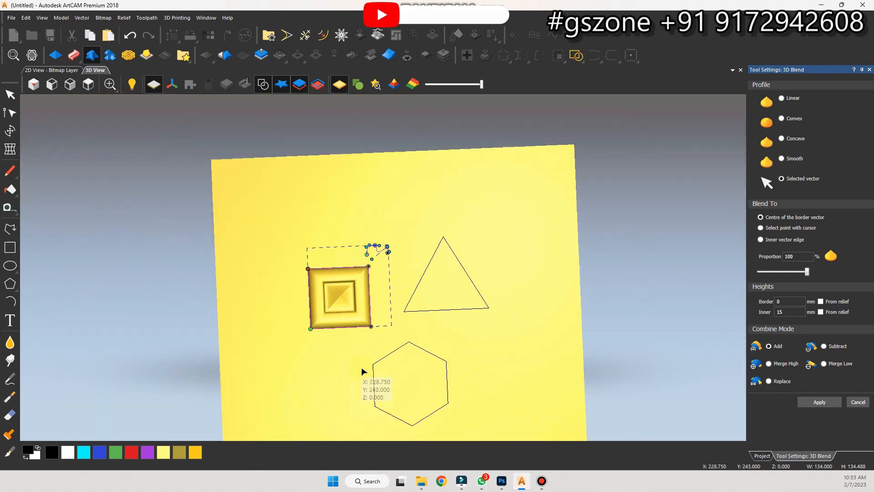
# Step: Blend the hexagon using the reshaped curve as its profile
pyautogui.scroll(3, 385, 347)
pyautogui.click(385, 347)
pyautogui.moveTo(397, 345); pyautogui.dragTo(311, 374)
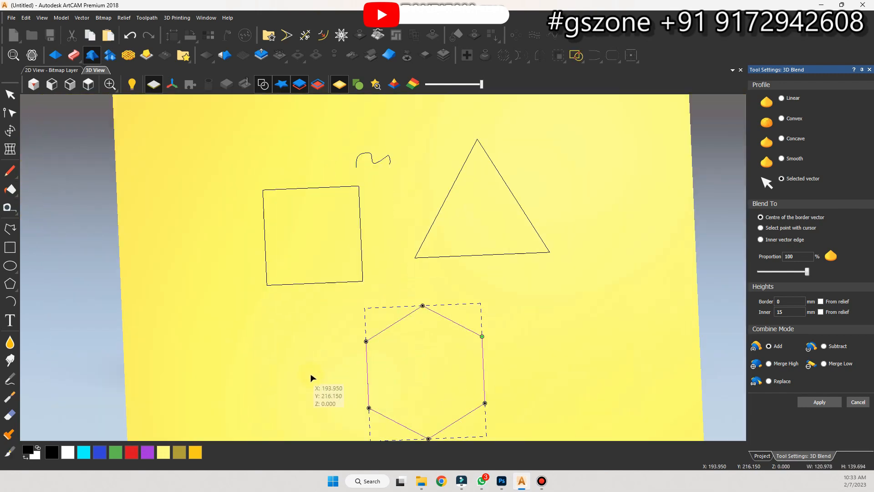
pyautogui.keyDown('shift'); pyautogui.click(372, 163); pyautogui.keyUp('shift')
pyautogui.moveTo(435, 386); pyautogui.dragTo(356, 384, button='middle')
pyautogui.scroll(-3, 445, 313)
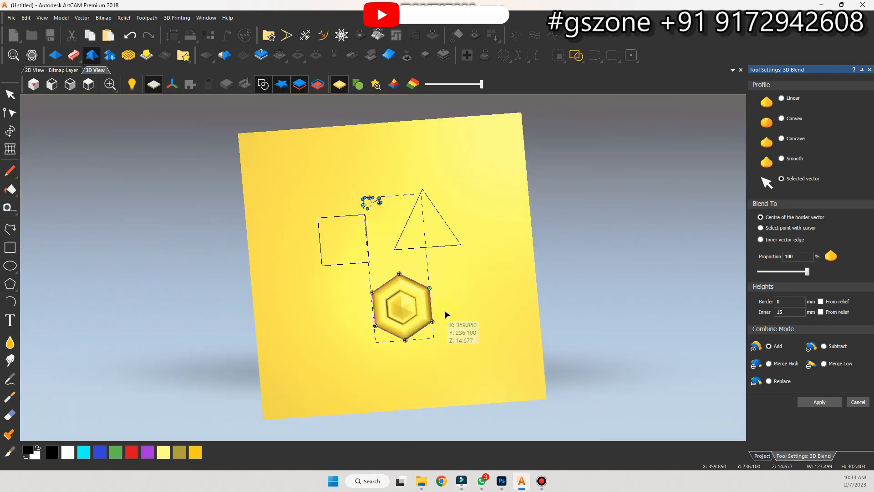
pyautogui.scroll(3, 391, 258)
pyautogui.click(393, 268)
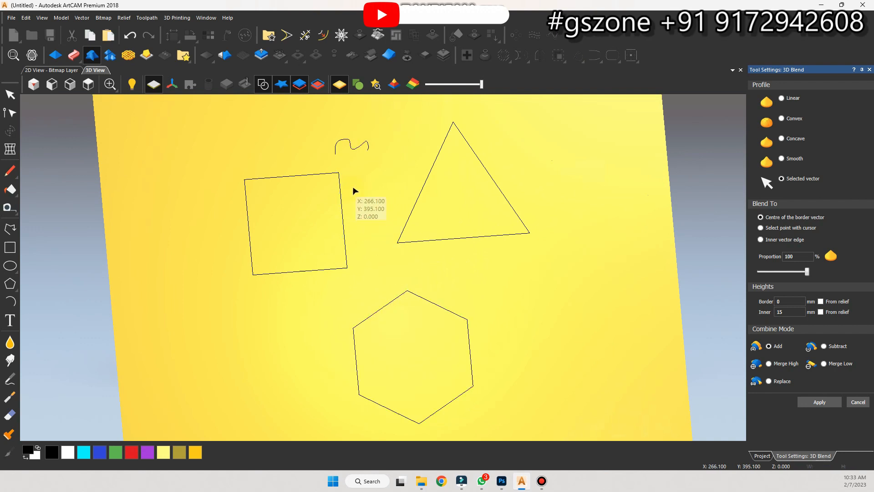
pyautogui.moveTo(386, 298); pyautogui.dragTo(353, 364)
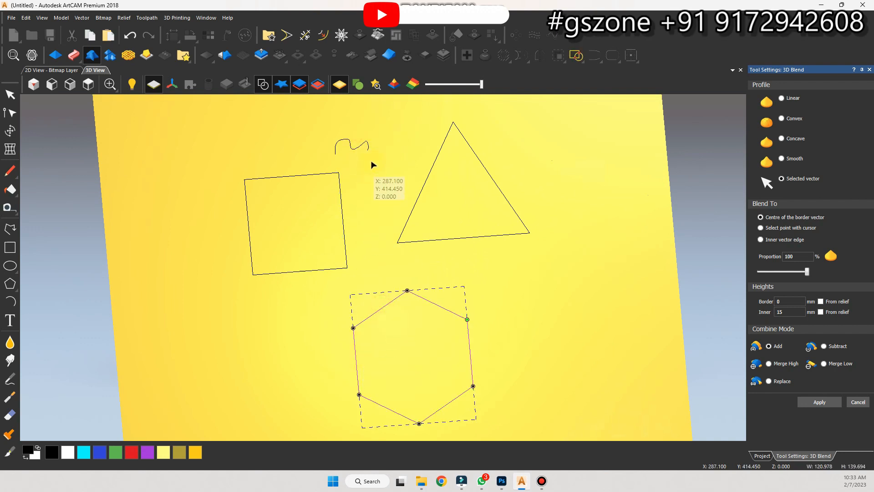
pyautogui.keyDown('shift'); pyautogui.click(360, 159); pyautogui.keyUp('shift')
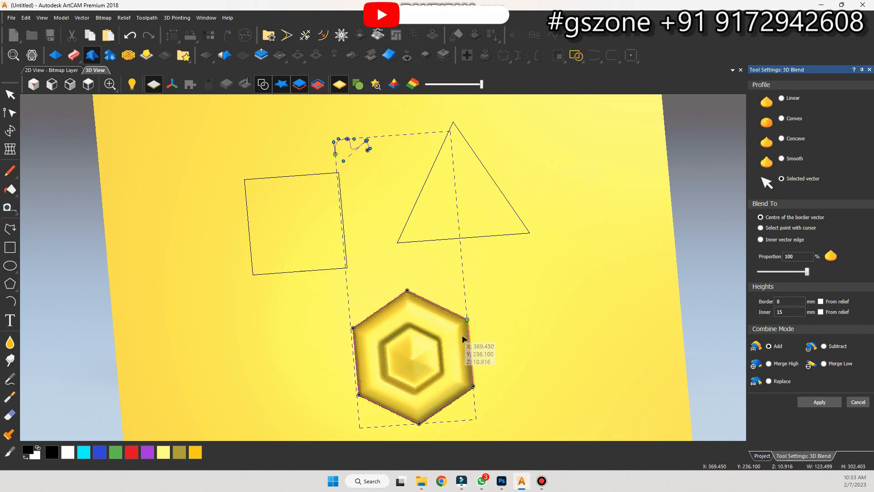
# Step: Blend the hexagon to a cursor-picked point instead of its centre, placing the point at about X 312, Y 215
pyautogui.click(760, 228)
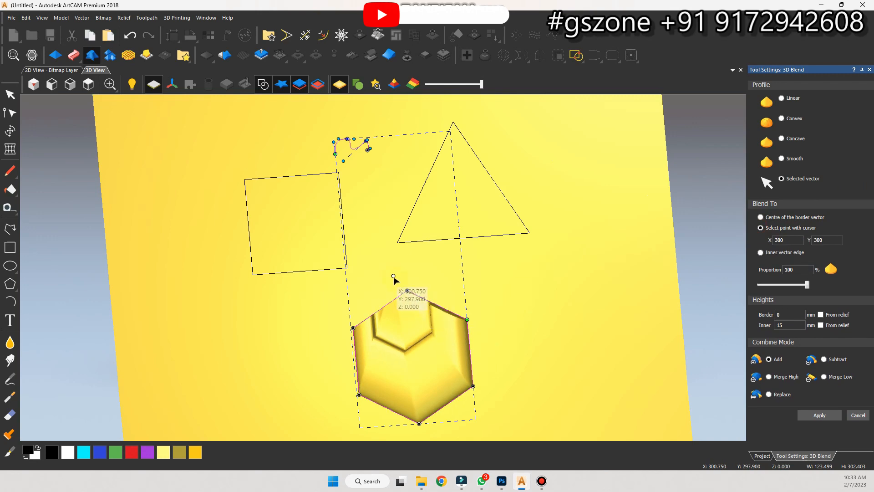
pyautogui.click(409, 325)
pyautogui.moveTo(395, 365); pyautogui.dragTo(452, 323, button='middle')
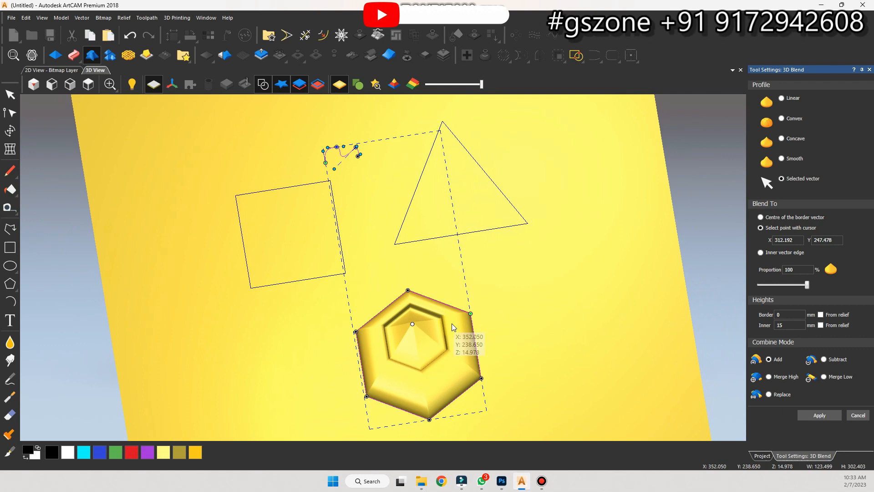
pyautogui.click(447, 332)
pyautogui.moveTo(446, 333); pyautogui.dragTo(416, 354)
pyautogui.scroll(3, 416, 353)
pyautogui.moveTo(433, 308); pyautogui.dragTo(514, 252, button='middle')
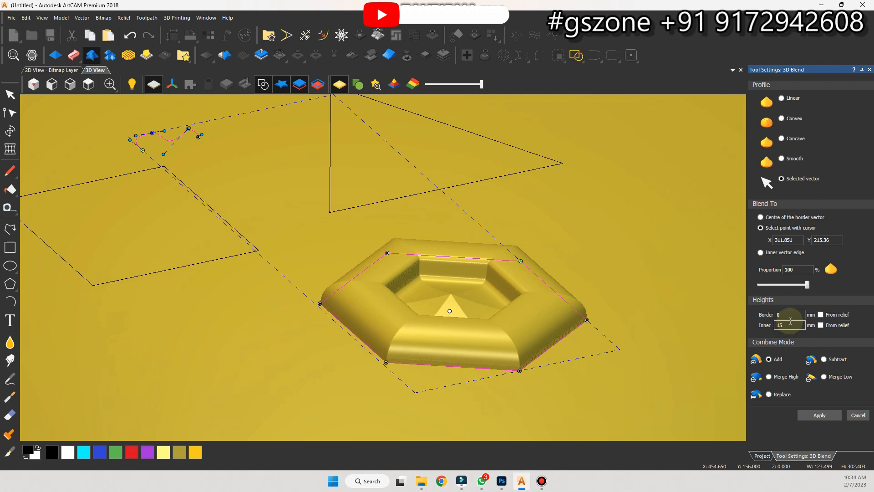
# Step: Set the inner height to 0 mm and the border height to 10 mm, and shift the hexagon's blend point to about X 308, Y 218
pyautogui.moveTo(790, 325); pyautogui.dragTo(736, 334)
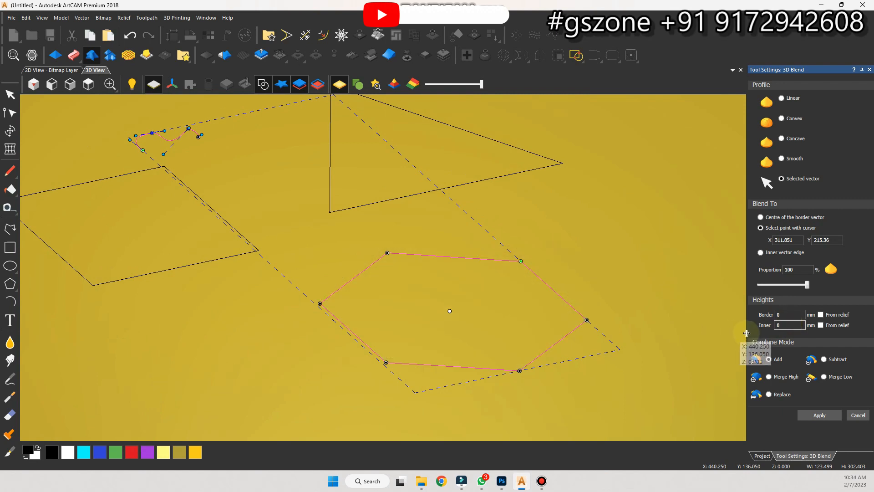
pyautogui.moveTo(792, 316); pyautogui.dragTo(744, 318)
pyautogui.write('10')
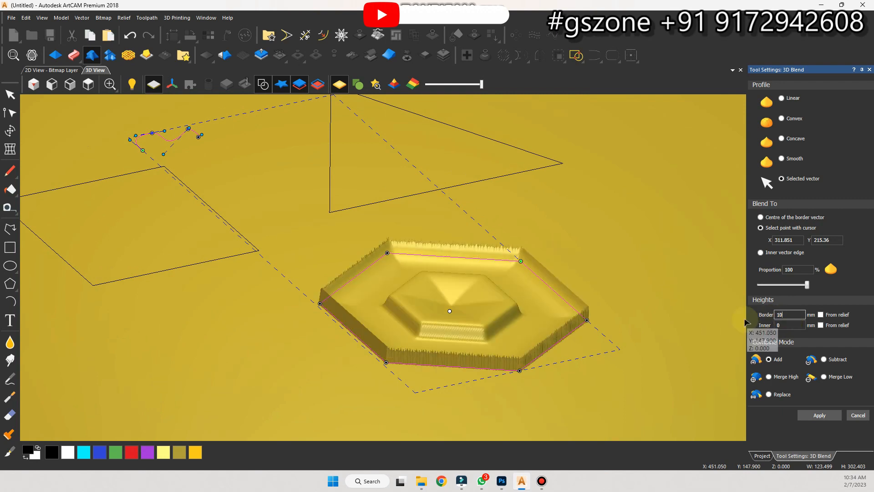
pyautogui.moveTo(465, 299); pyautogui.dragTo(421, 369, button='middle')
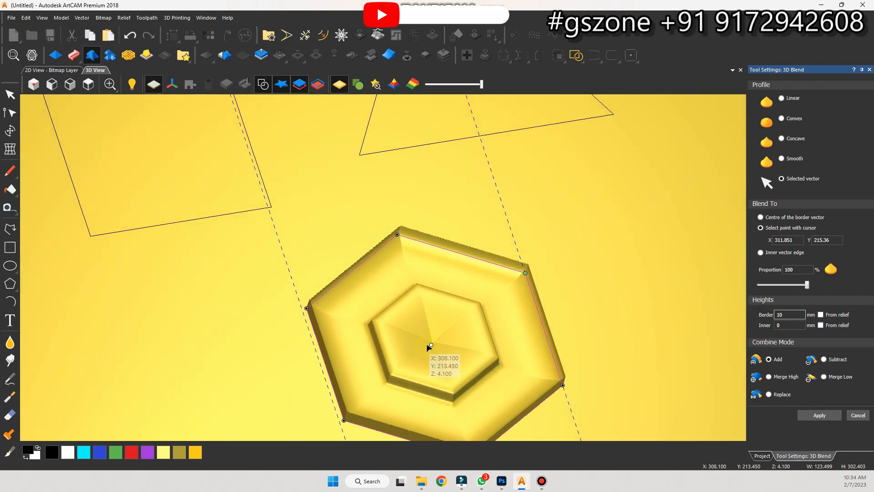
pyautogui.moveTo(429, 340)
pyautogui.mouseDown()
pyautogui.moveTo(410, 282)
pyautogui.moveTo(474, 326)
pyautogui.moveTo(367, 357)
pyautogui.moveTo(424, 343)
pyautogui.mouseUp()
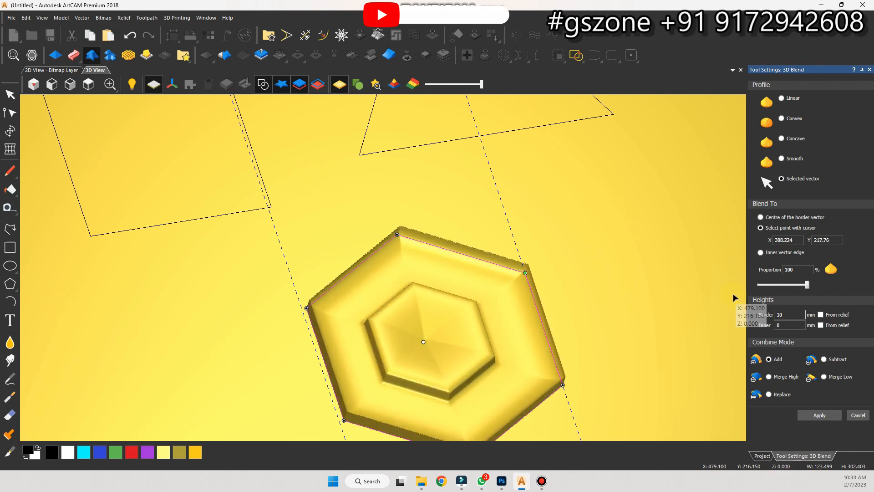
# Step: Set the inner height to 5 mm and move the hexagon's blend point to about X 315, Y 217
pyautogui.doubleClick(797, 325)
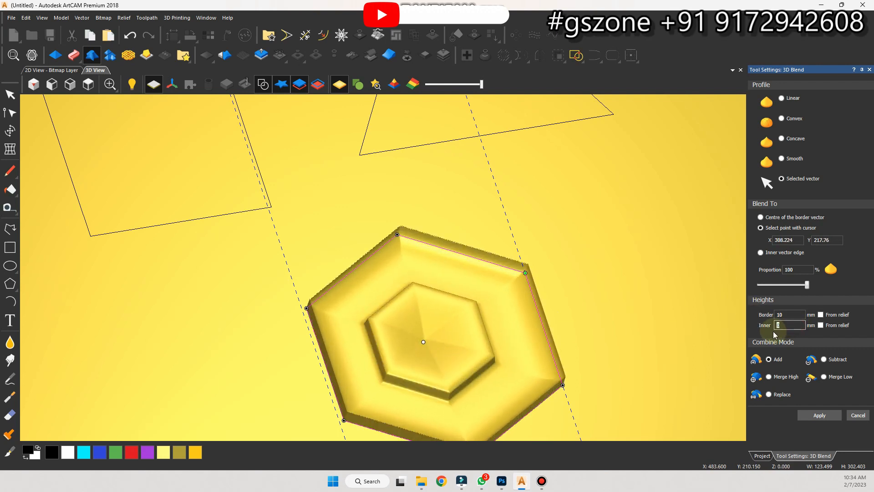
pyautogui.write('5')
pyautogui.moveTo(505, 283); pyautogui.dragTo(370, 322)
pyautogui.moveTo(440, 345)
pyautogui.mouseDown()
pyautogui.moveTo(445, 278)
pyautogui.moveTo(416, 370)
pyautogui.moveTo(463, 308)
pyautogui.moveTo(455, 357)
pyautogui.moveTo(449, 342)
pyautogui.mouseUp()
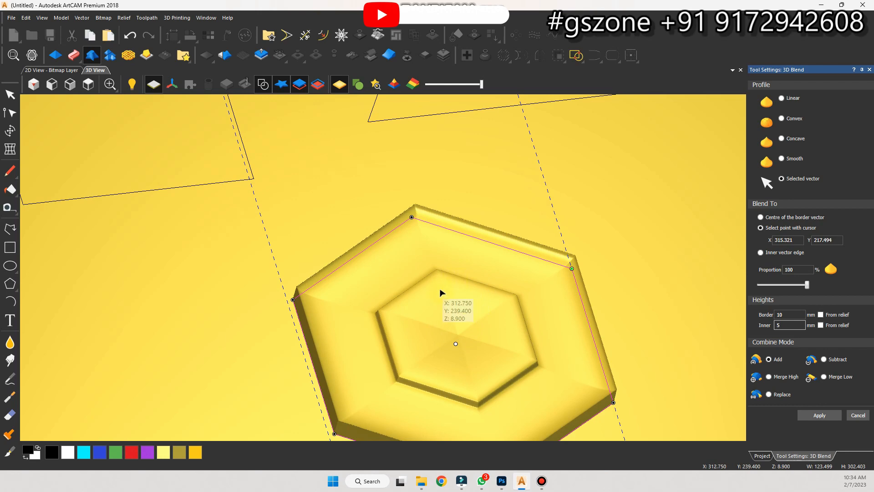
pyautogui.scroll(-5, 434, 299)
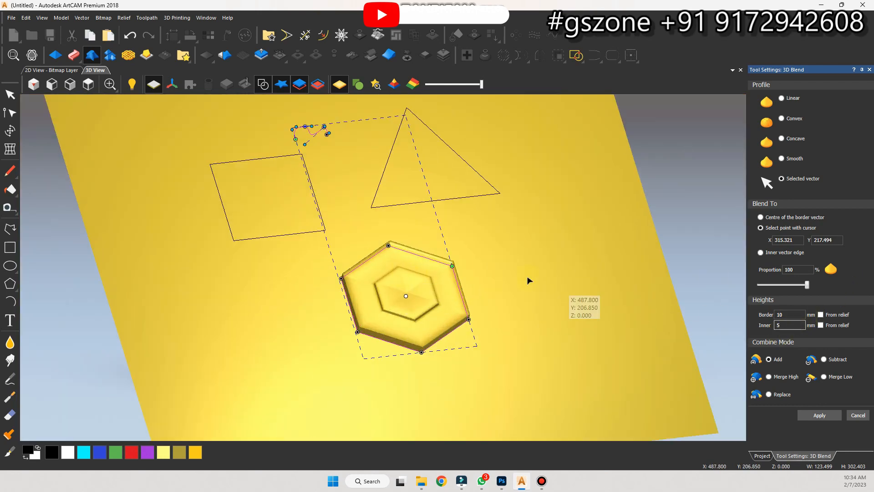
# Step: Blend the triangle instead, using the Concave profile
pyautogui.scroll(5, 396, 200)
pyautogui.click(402, 197)
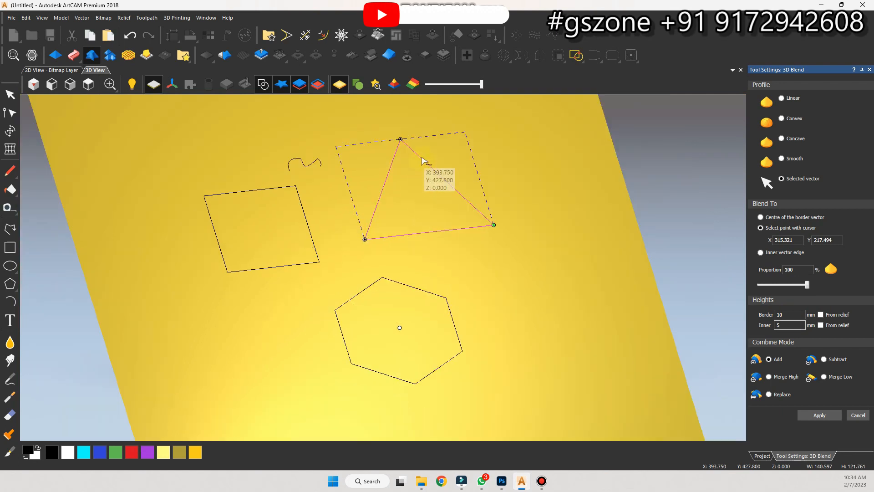
pyautogui.scroll(2, 427, 175)
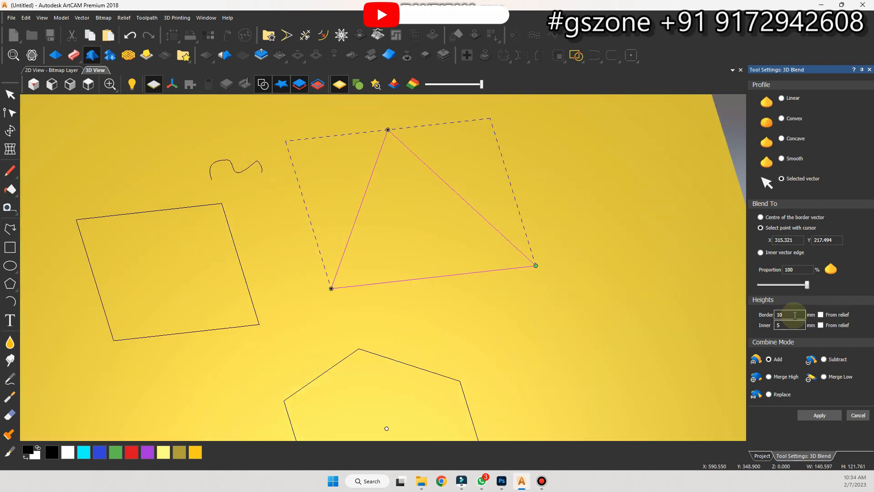
pyautogui.click(782, 138)
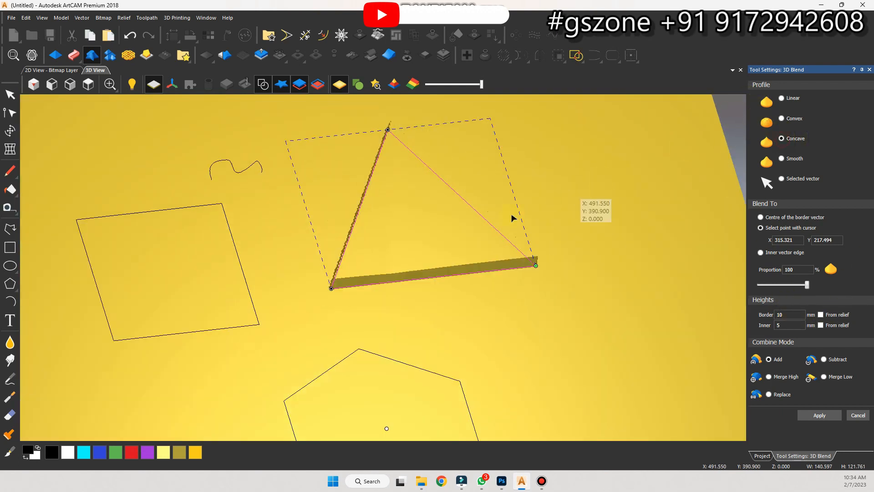
pyautogui.click(794, 313)
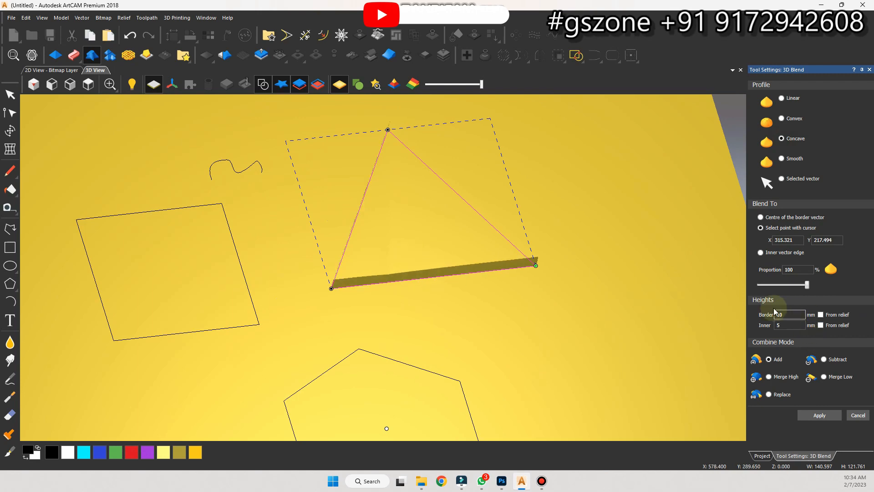
# Step: Place the blend point inside the triangle near its apex, at about X 379, Y 412
pyautogui.scroll(-3, 384, 191)
pyautogui.scroll(2, 493, 253)
pyautogui.scroll(-2, 399, 381)
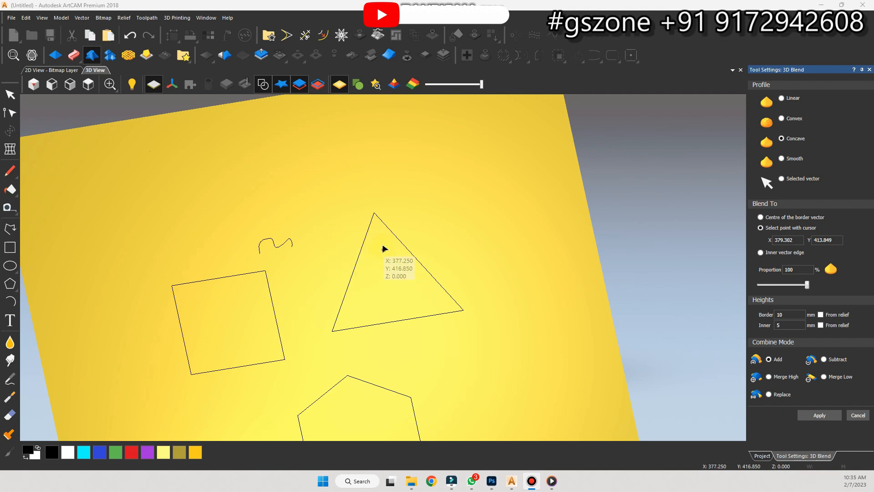
pyautogui.click(384, 240)
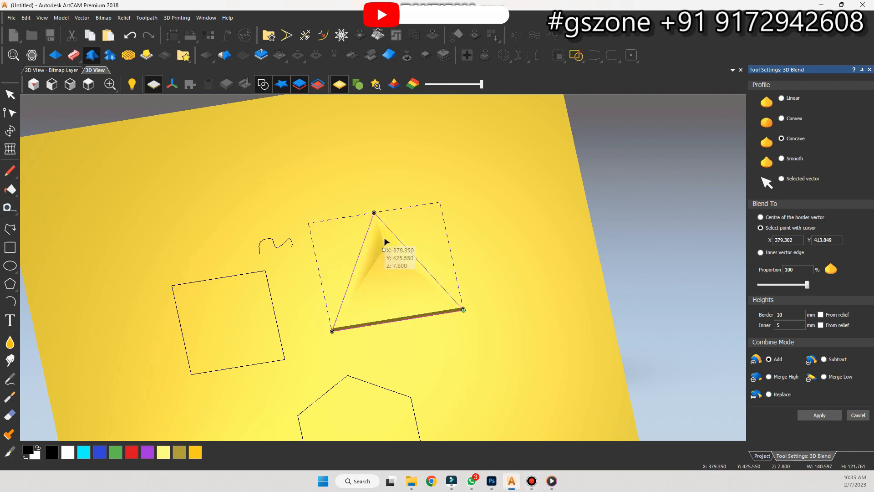
pyautogui.scroll(2, 383, 250)
pyautogui.moveTo(385, 249)
pyautogui.mouseDown()
pyautogui.moveTo(382, 296)
pyautogui.moveTo(437, 304)
pyautogui.moveTo(350, 290)
pyautogui.moveTo(388, 264)
pyautogui.mouseUp()
pyautogui.moveTo(439, 298); pyautogui.dragTo(444, 243)
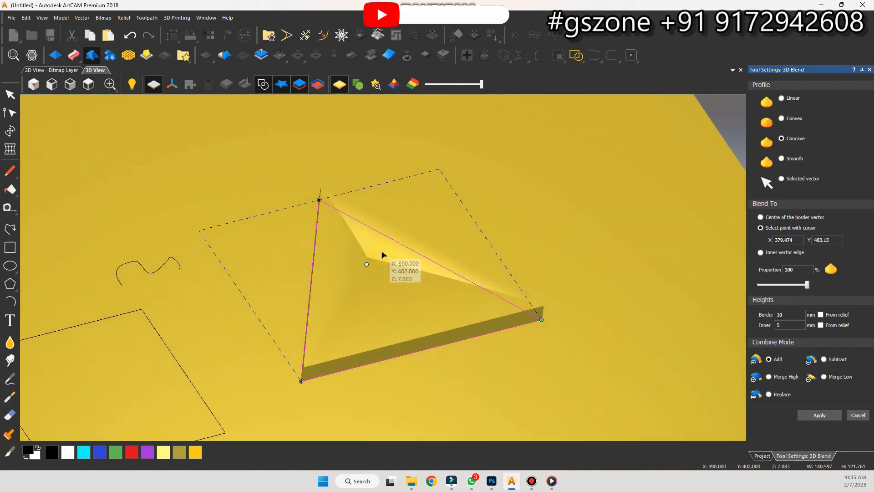
pyautogui.moveTo(364, 265); pyautogui.dragTo(358, 254)
# Step: Set the border height to 15 mm and the inner height to 0 mm, and move the triangle's blend point to about X 371, Y 360
pyautogui.doubleClick(780, 315)
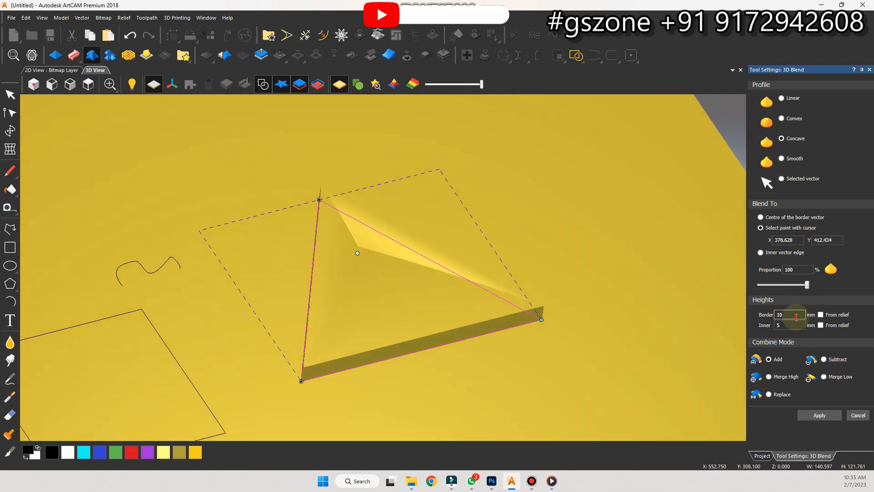
pyautogui.write('15')
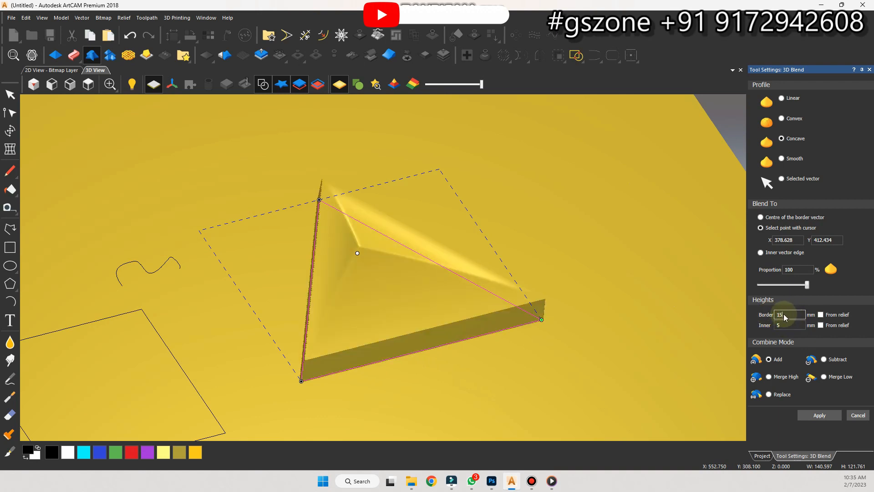
pyautogui.press('Tab')
pyautogui.write('0')
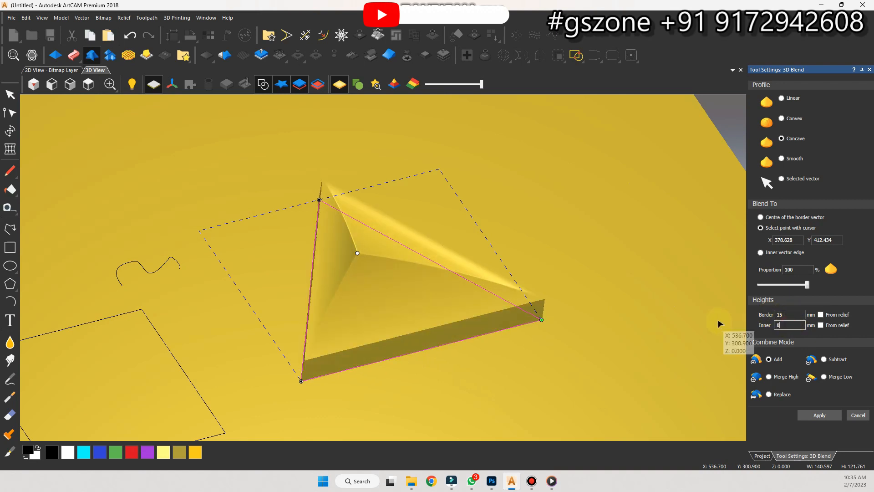
pyautogui.moveTo(359, 254); pyautogui.dragTo(242, 363)
# Step: Blend the square instead, moving the blend point inside it to about X 175, Y 380, and view it from above
pyautogui.click(292, 331)
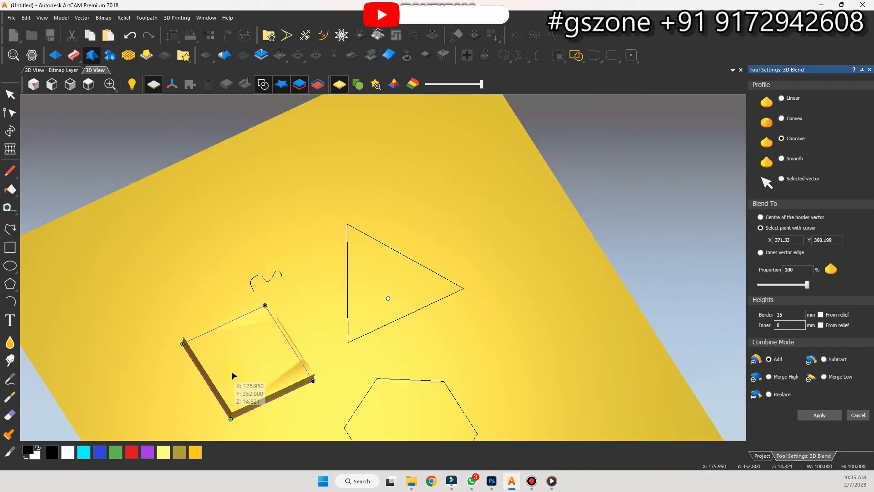
pyautogui.scroll(3, 233, 375)
pyautogui.moveTo(335, 376); pyautogui.dragTo(273, 296)
pyautogui.moveTo(312, 364); pyautogui.dragTo(184, 279)
pyautogui.click(88, 84)
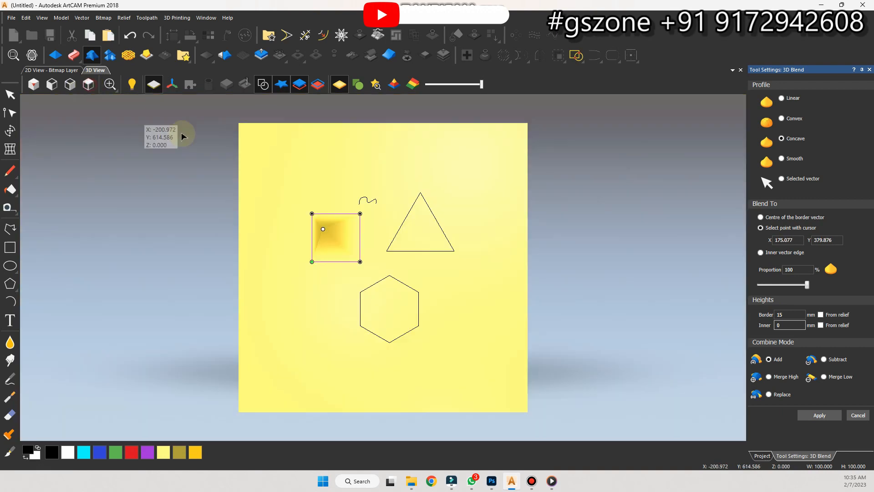
pyautogui.scroll(2, 336, 208)
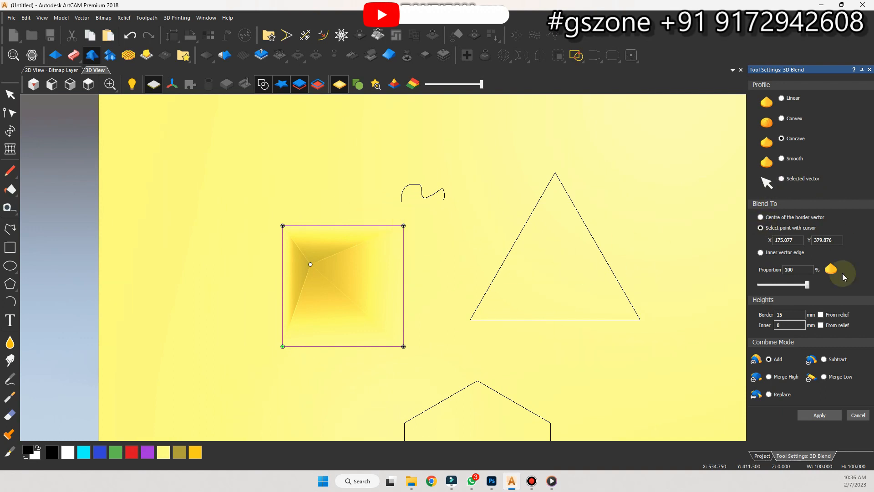
# Step: Set the square blend's inner height to 15 mm and its border height to 0 mm
pyautogui.doubleClick(792, 325)
pyautogui.write('1')
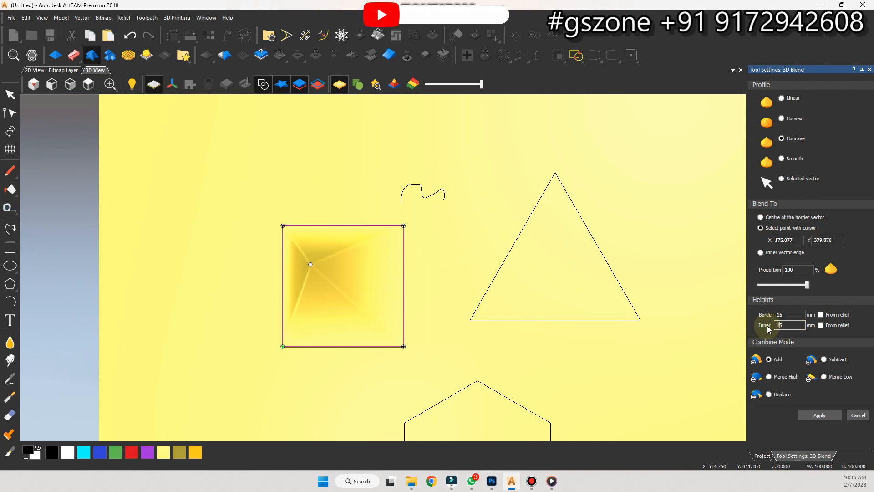
pyautogui.write('5')
pyautogui.doubleClick(779, 314)
pyautogui.write('0')
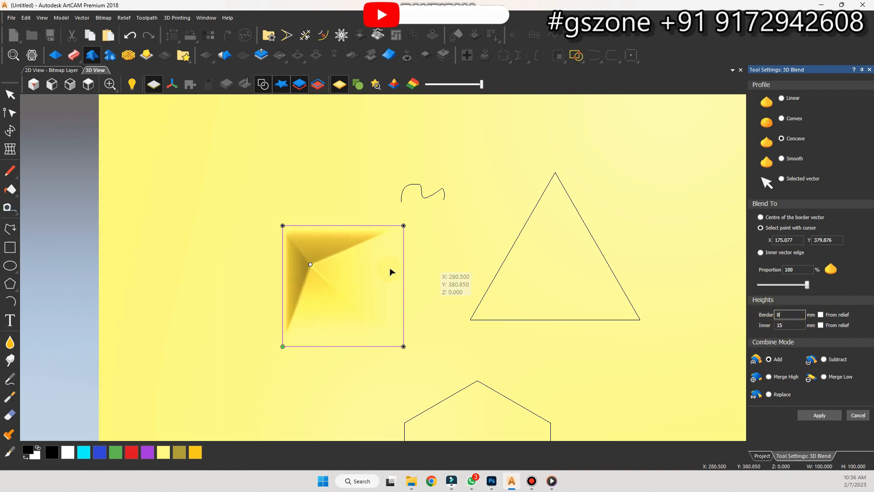
# Step: Change the square's blend profile to Convex and inspect the raised shape at an angle
pyautogui.click(782, 119)
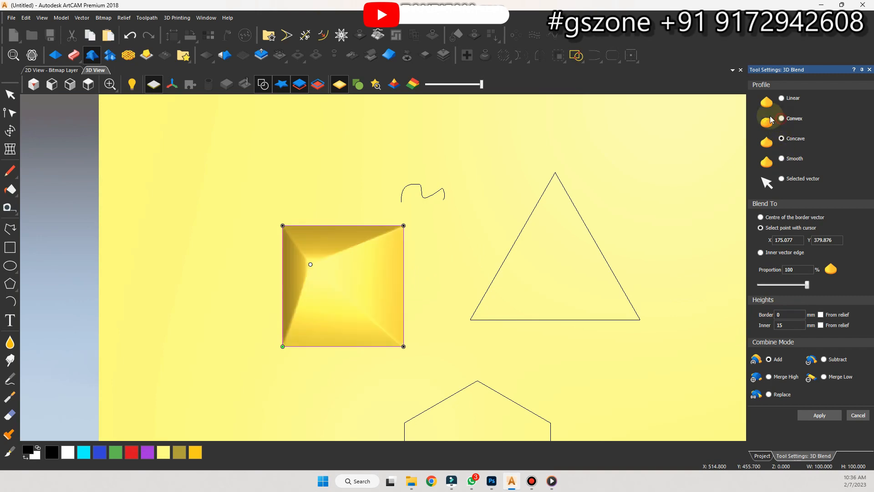
pyautogui.scroll(2, 358, 252)
pyautogui.moveTo(353, 255); pyautogui.dragTo(392, 264, button='middle')
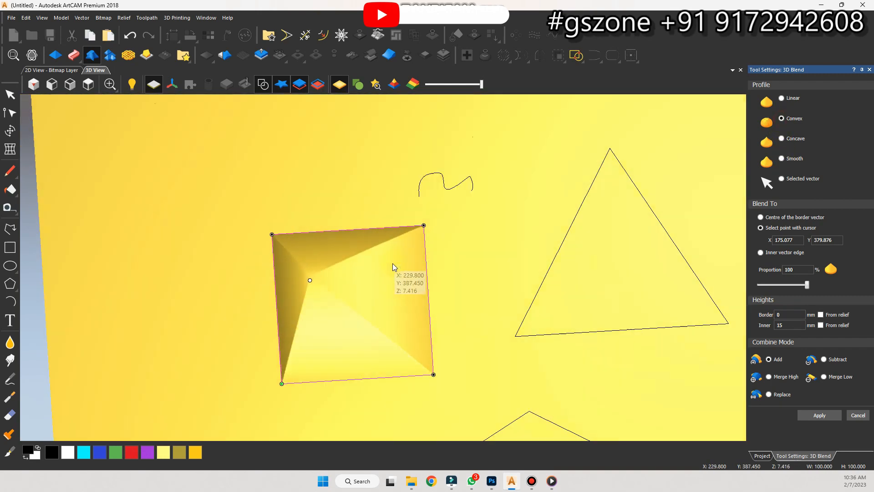
pyautogui.scroll(-1, 389, 274)
pyautogui.scroll(1, 384, 272)
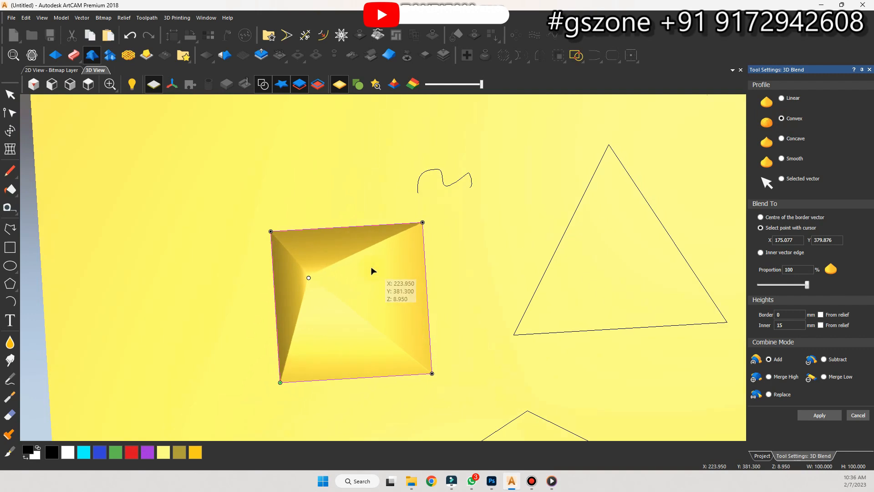
# Step: Move the square's blend point closer to its upper-left corner, at about X 171, Y 391, and apply the blend
pyautogui.scroll(2, 307, 278)
pyautogui.moveTo(309, 279); pyautogui.dragTo(299, 254)
pyautogui.scroll(-3, 311, 261)
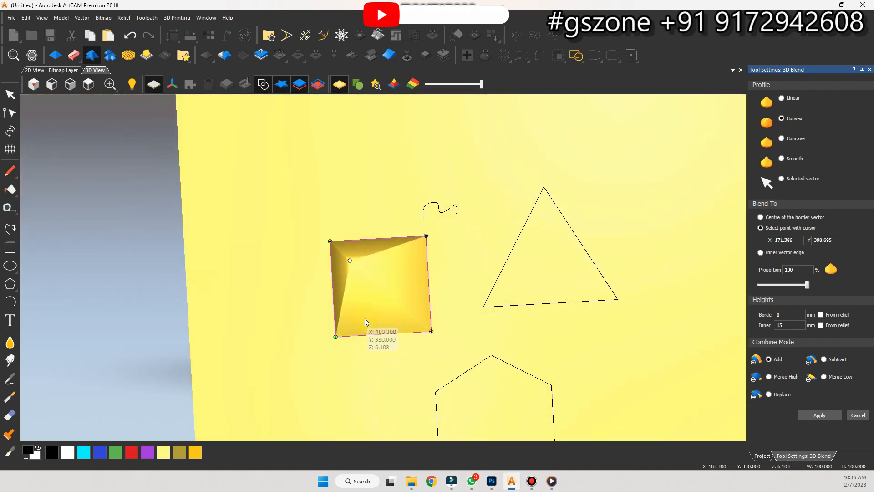
pyautogui.click(816, 414)
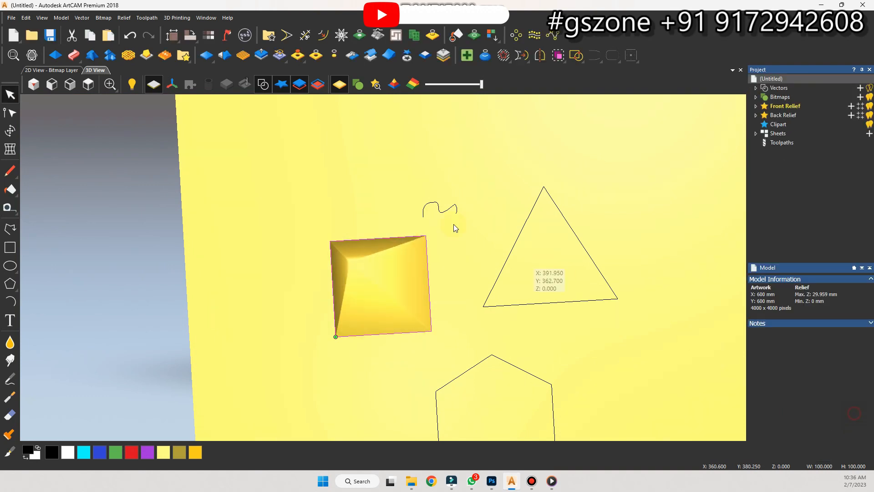
# Step: Turn the blended square's relief into clipart and mirror it to the top, keeping the original objects
pyautogui.scroll(-3, 453, 223)
pyautogui.scroll(1, 410, 163)
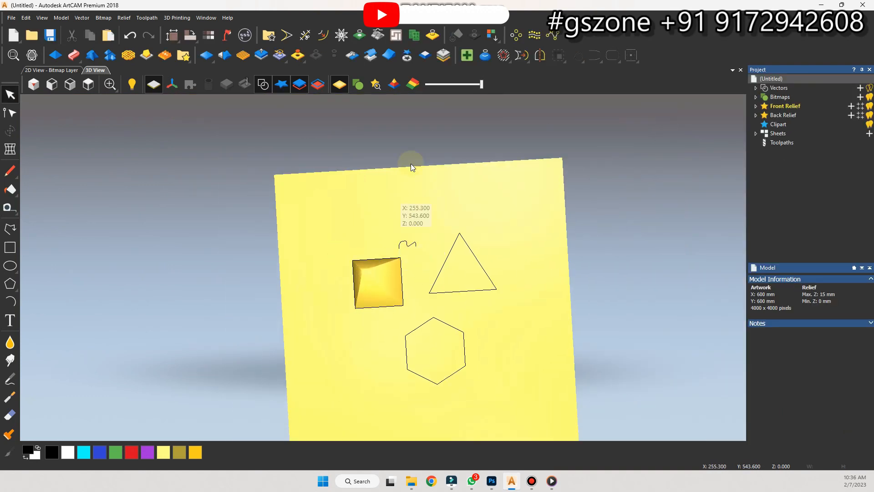
pyautogui.click(404, 58)
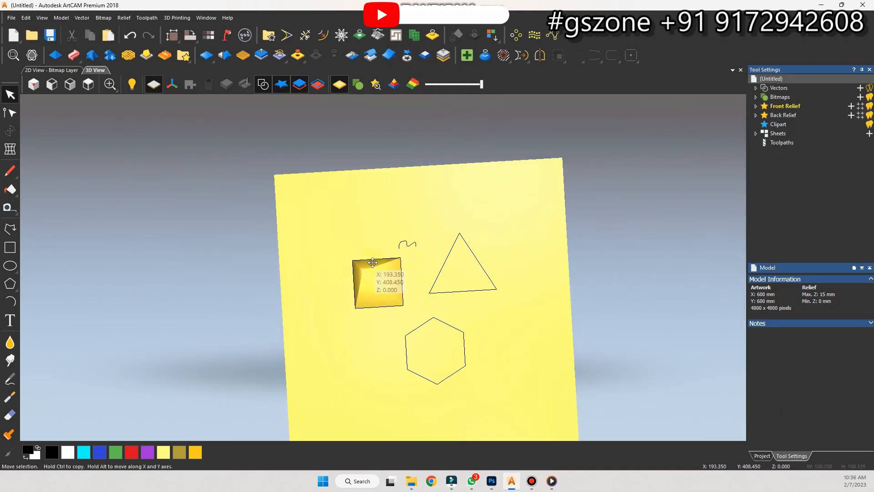
pyautogui.click(540, 60)
pyautogui.click(613, 170)
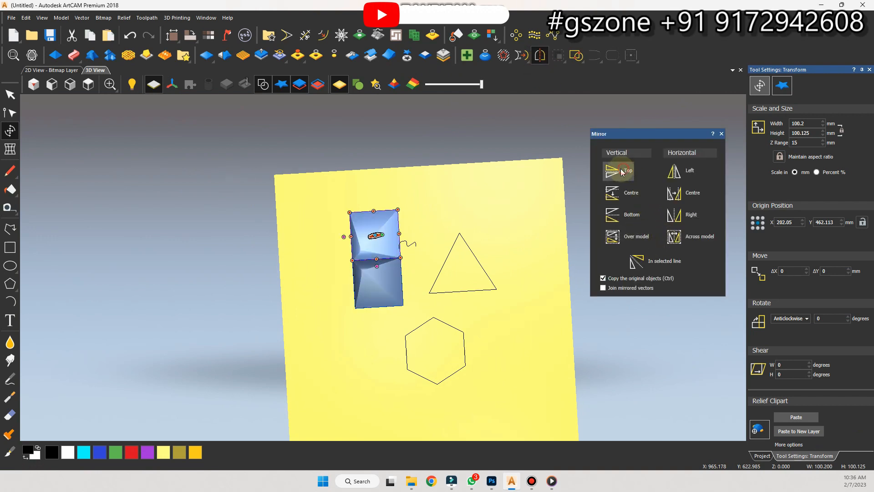
# Step: Select both stacked relief tiles and mirror them to the left, forming a 2×2 block with a star in the middle
pyautogui.click(442, 212)
pyautogui.moveTo(376, 195); pyautogui.dragTo(364, 315)
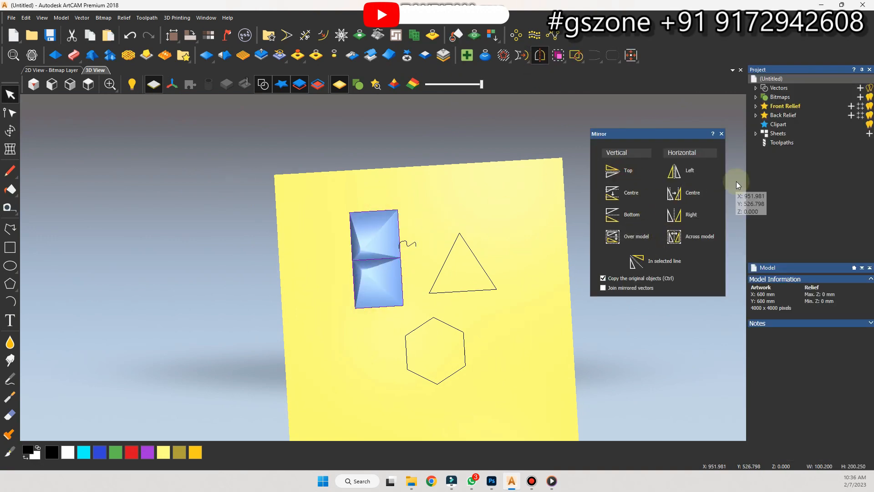
pyautogui.click(678, 174)
pyautogui.click(299, 225)
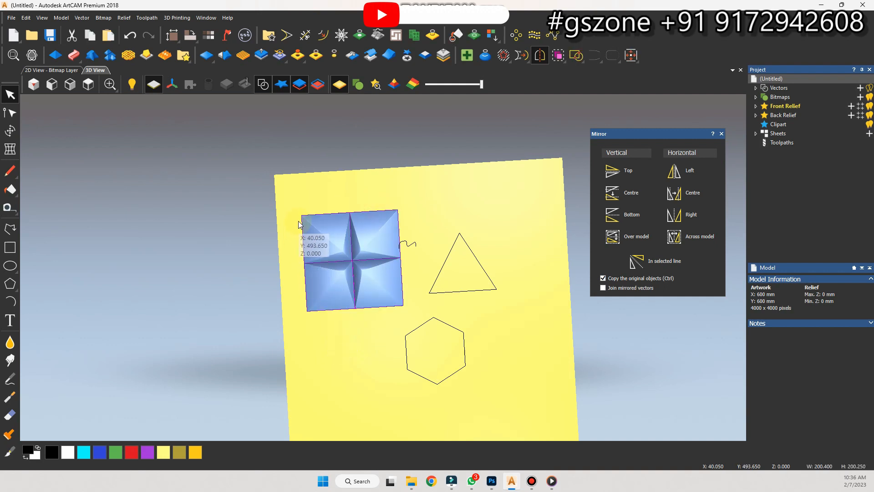
# Step: Repeat the mirrored copies to extend the 2×2 block into a 4×4 grid, and select all the objects
pyautogui.moveTo(299, 225); pyautogui.dragTo(396, 210)
pyautogui.click(359, 198)
pyautogui.moveTo(293, 193); pyautogui.dragTo(546, 423)
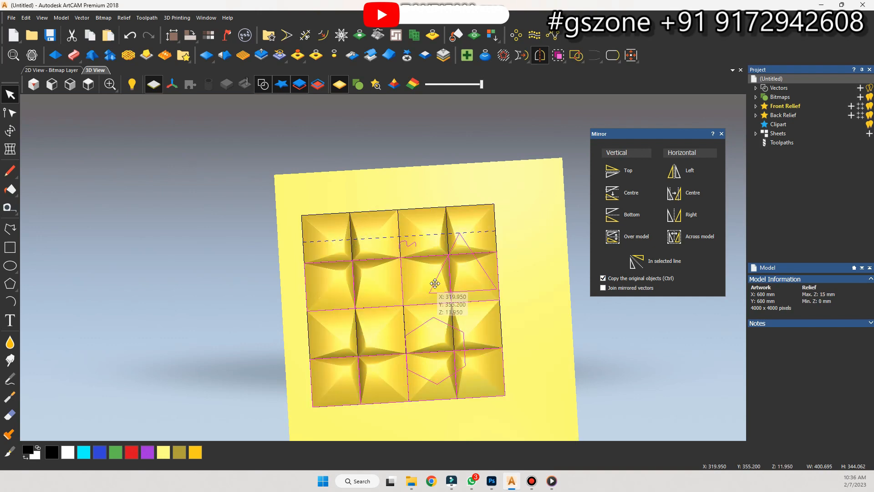
# Step: Hide the vectors and inspect the mirrored star pattern up close at an angle
pyautogui.click(263, 84)
pyautogui.moveTo(443, 240); pyautogui.dragTo(468, 255)
pyautogui.scroll(3, 415, 274)
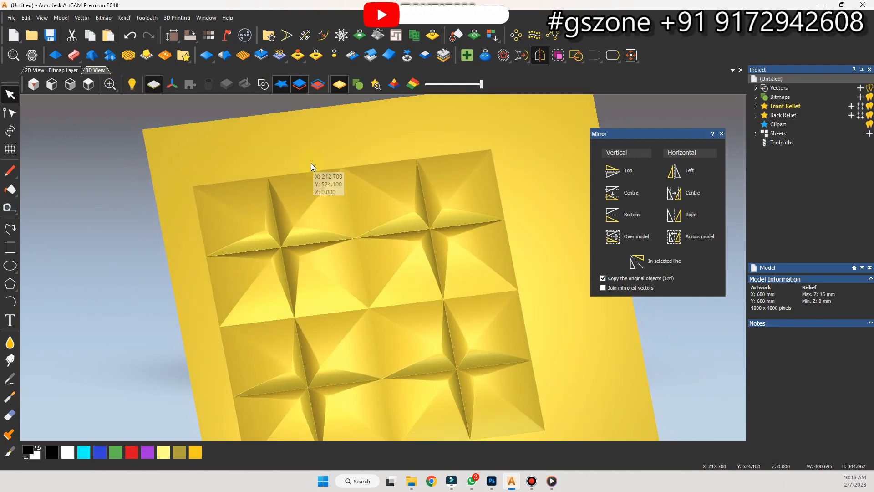
# Step: Close the Mirror dialog, show the vectors again and delete the mirrored relief tiles
pyautogui.click(721, 136)
pyautogui.click(262, 84)
pyautogui.scroll(-2, 461, 216)
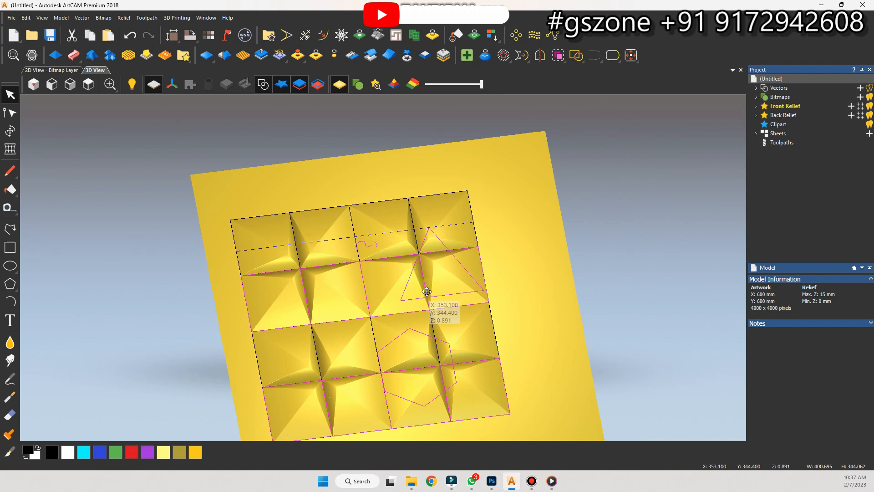
pyautogui.press('Delete')
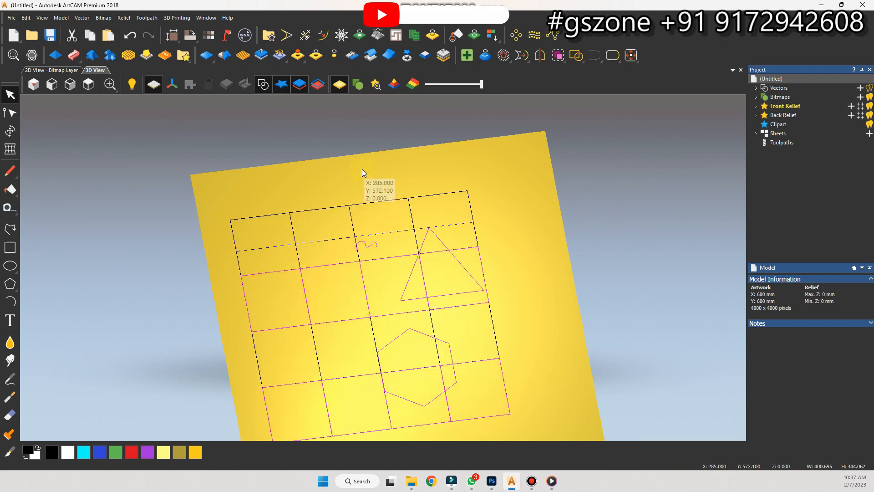
# Step: Undo the deletion and all mirrored copies, back to the single blended square
pyautogui.hotkey('ctrl', 'z')
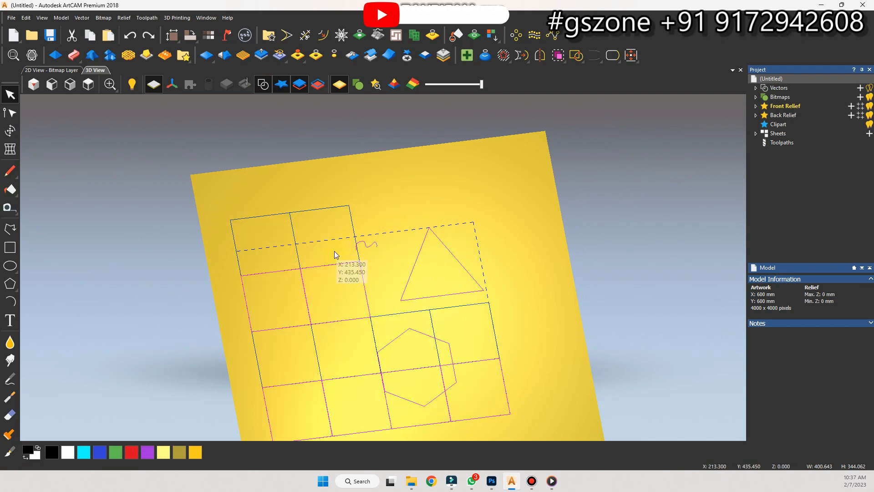
pyautogui.hotkey('ctrl', 'z')
pyautogui.hotkey('ctrl', 'z')
pyautogui.hotkey('ctrl', 'z')
pyautogui.hotkey('ctrl', 'z')
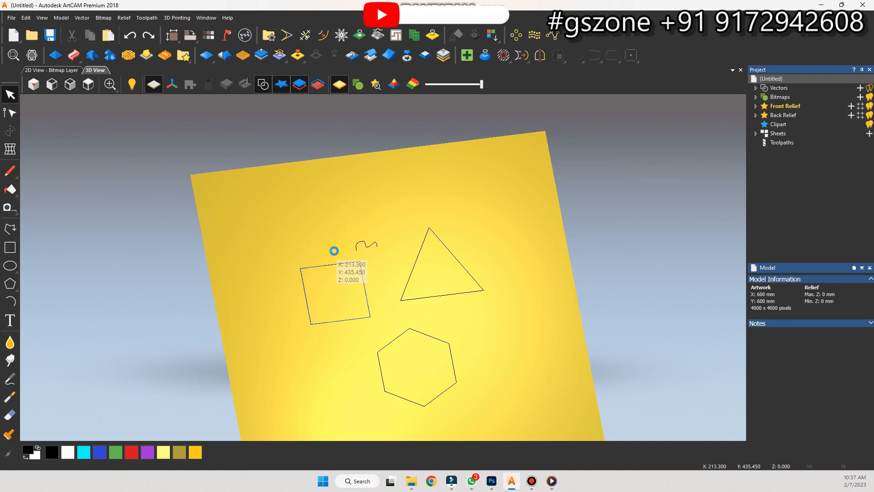
pyautogui.scroll(3, 376, 272)
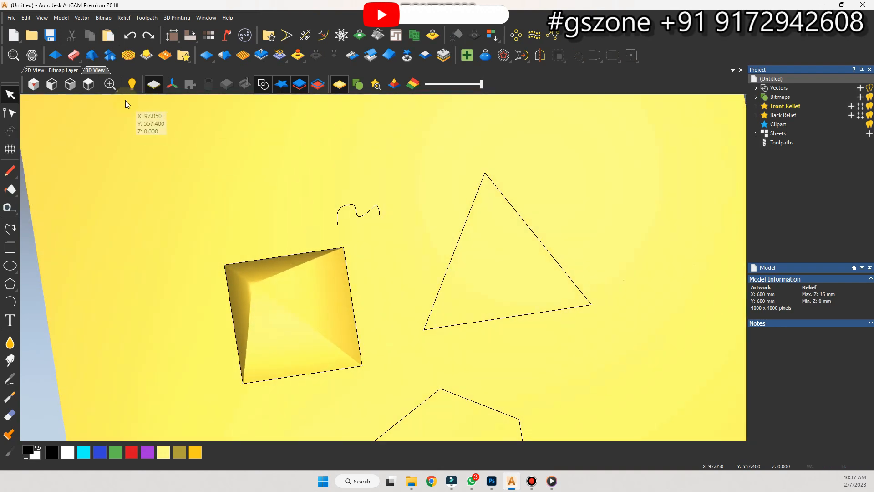
# Step: View the square, triangle and hexagon straight from above
pyautogui.click(91, 90)
pyautogui.scroll(2, 417, 191)
pyautogui.click(455, 211)
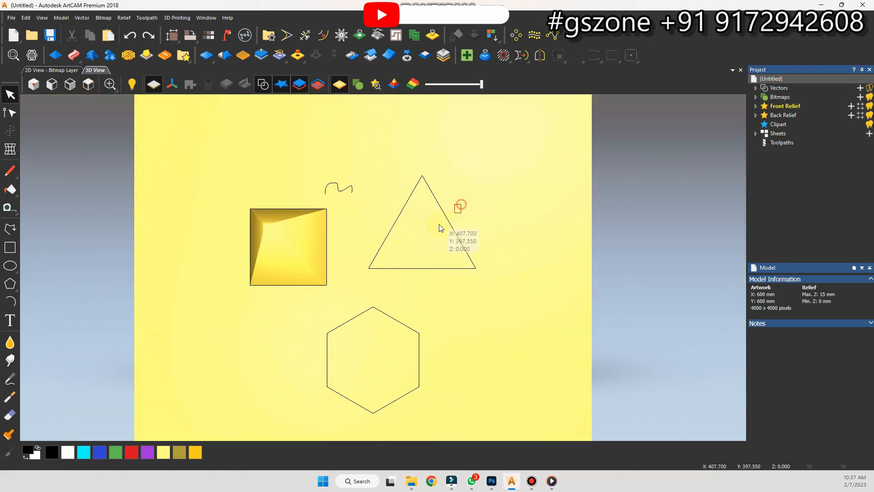